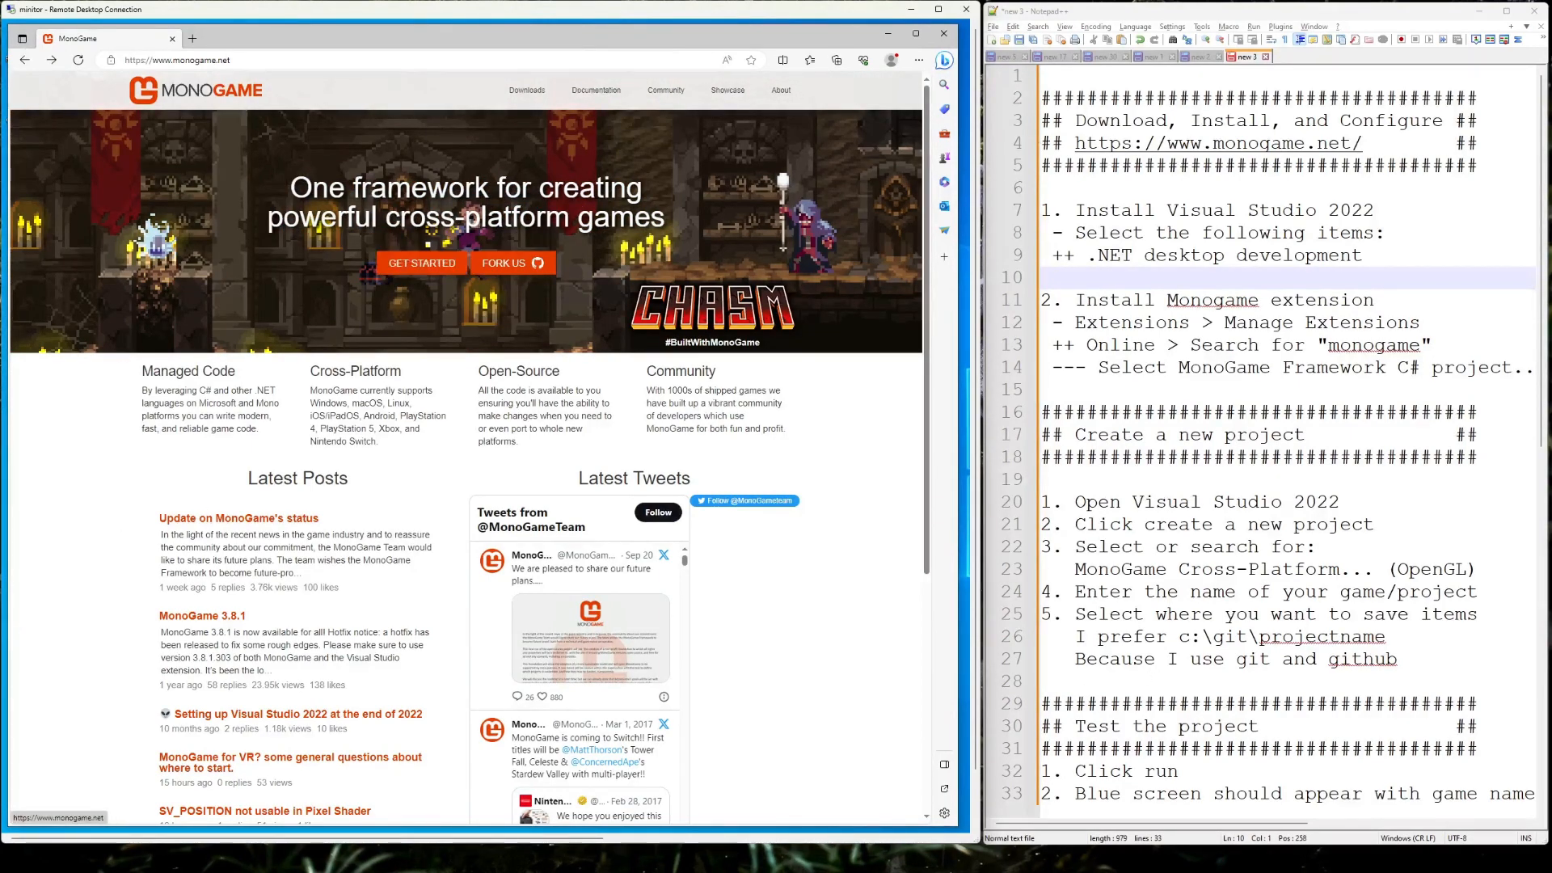
# Open the MonoGame getting-started guide's page on setting up the development environment for Windows.
pyautogui.click(416, 265)
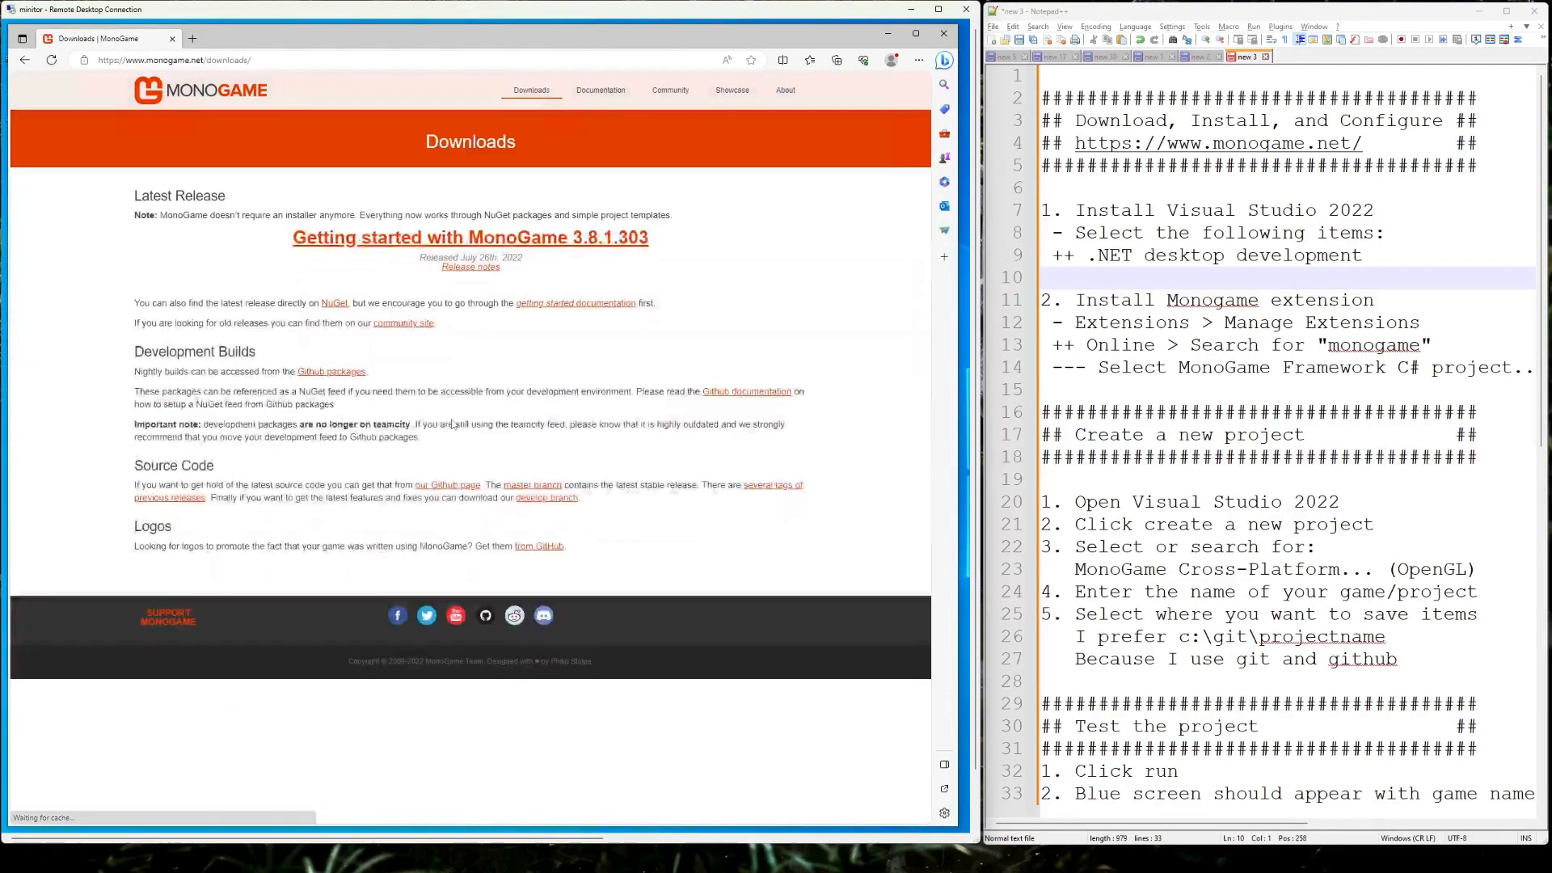
pyautogui.click(354, 247)
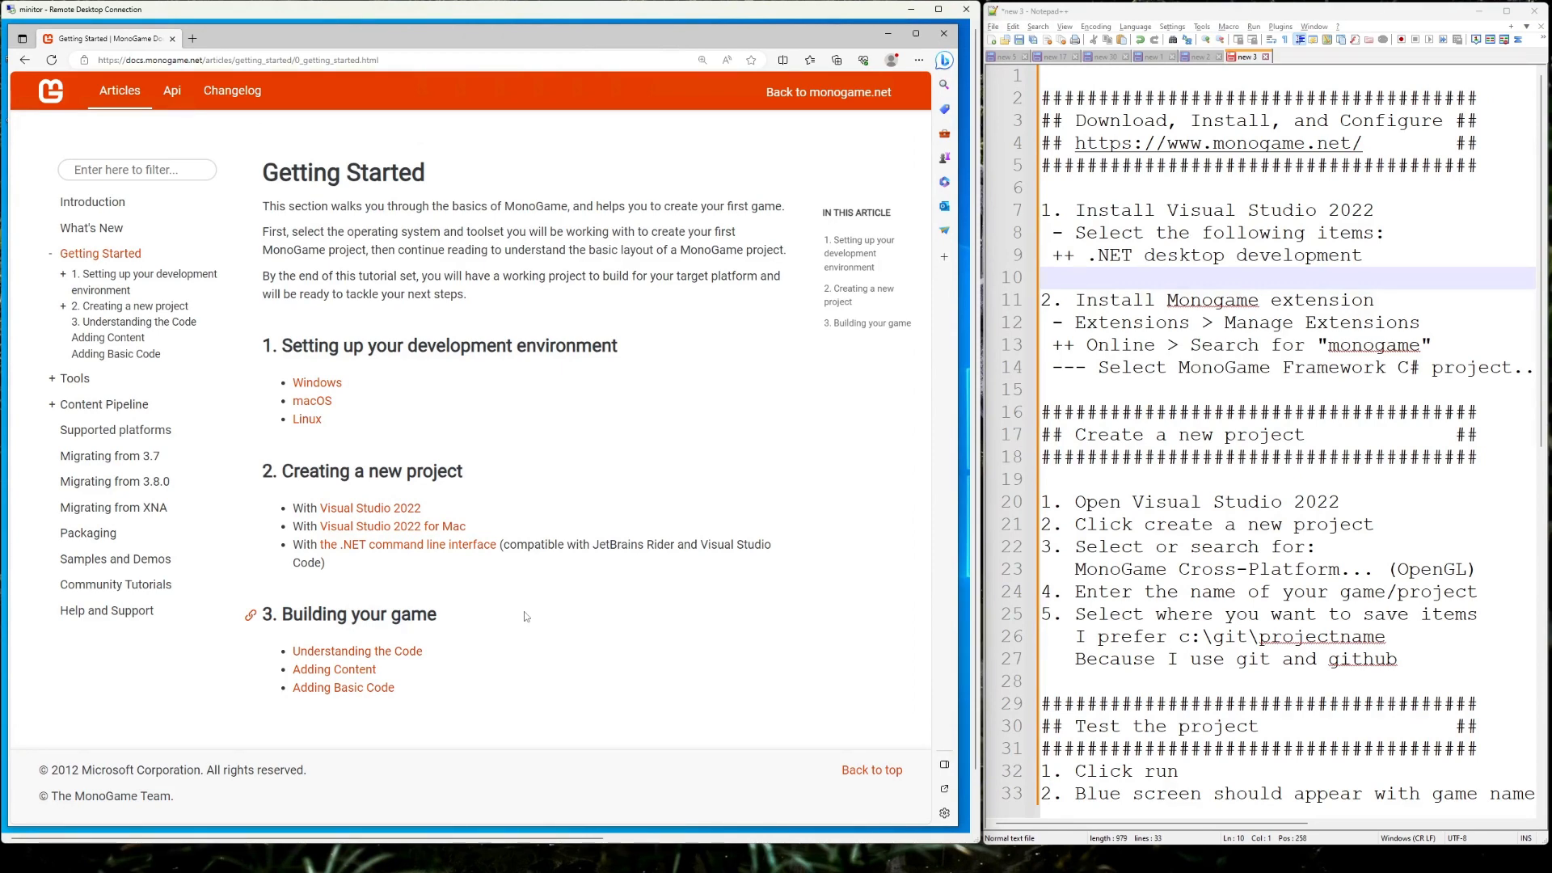
pyautogui.click(306, 380)
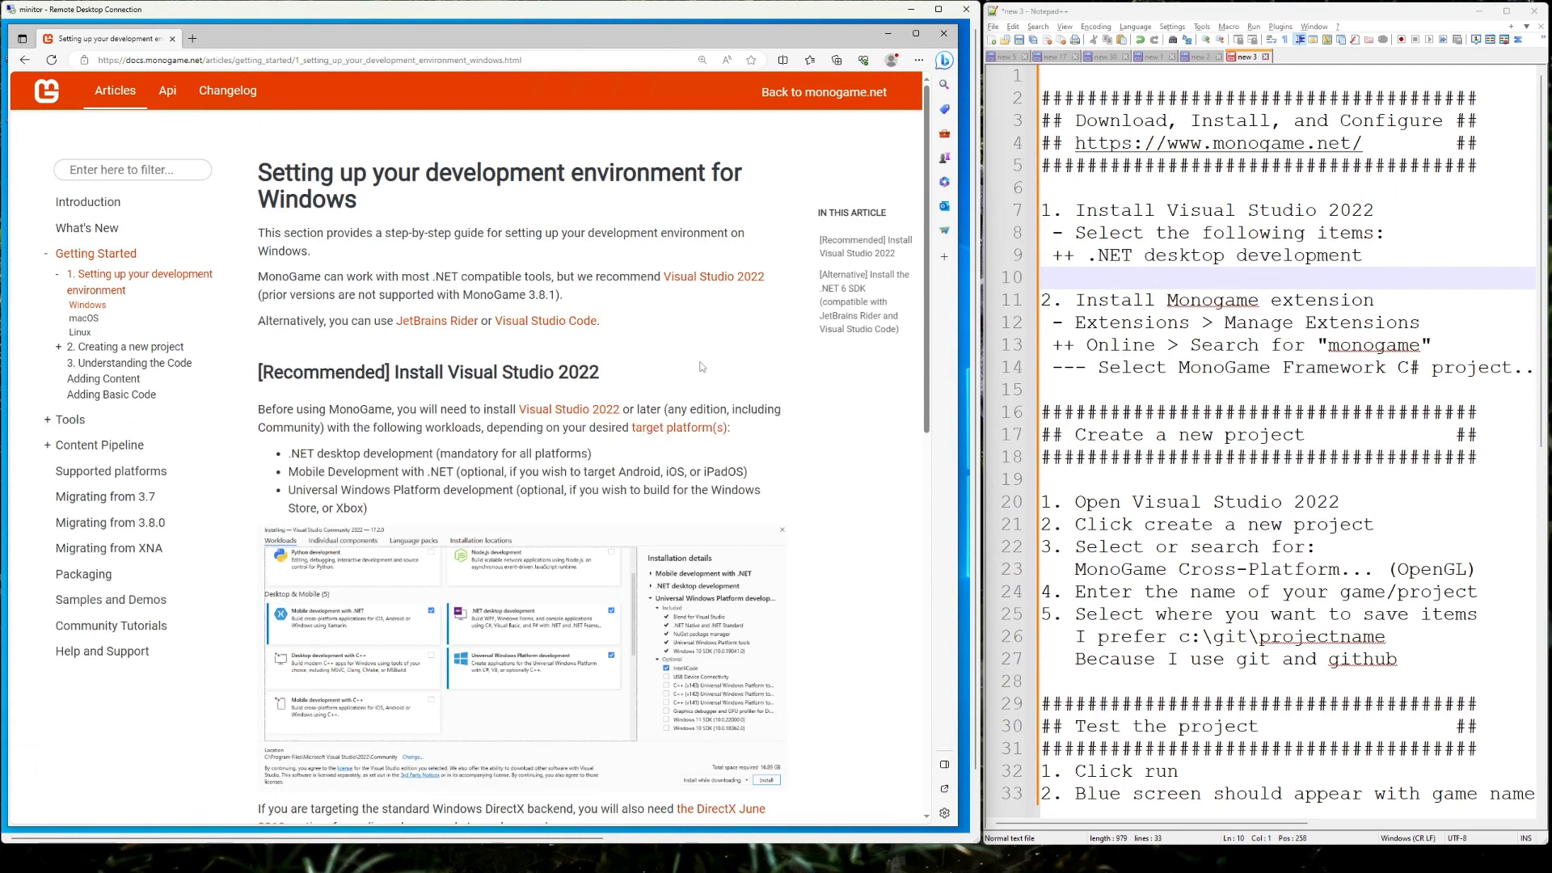
pyautogui.moveTo(250, 273); pyautogui.dragTo(847, 558)
pyautogui.click(847, 558)
pyautogui.moveTo(1188, 212); pyautogui.dragTo(1272, 369)
pyautogui.click(1340, 436)
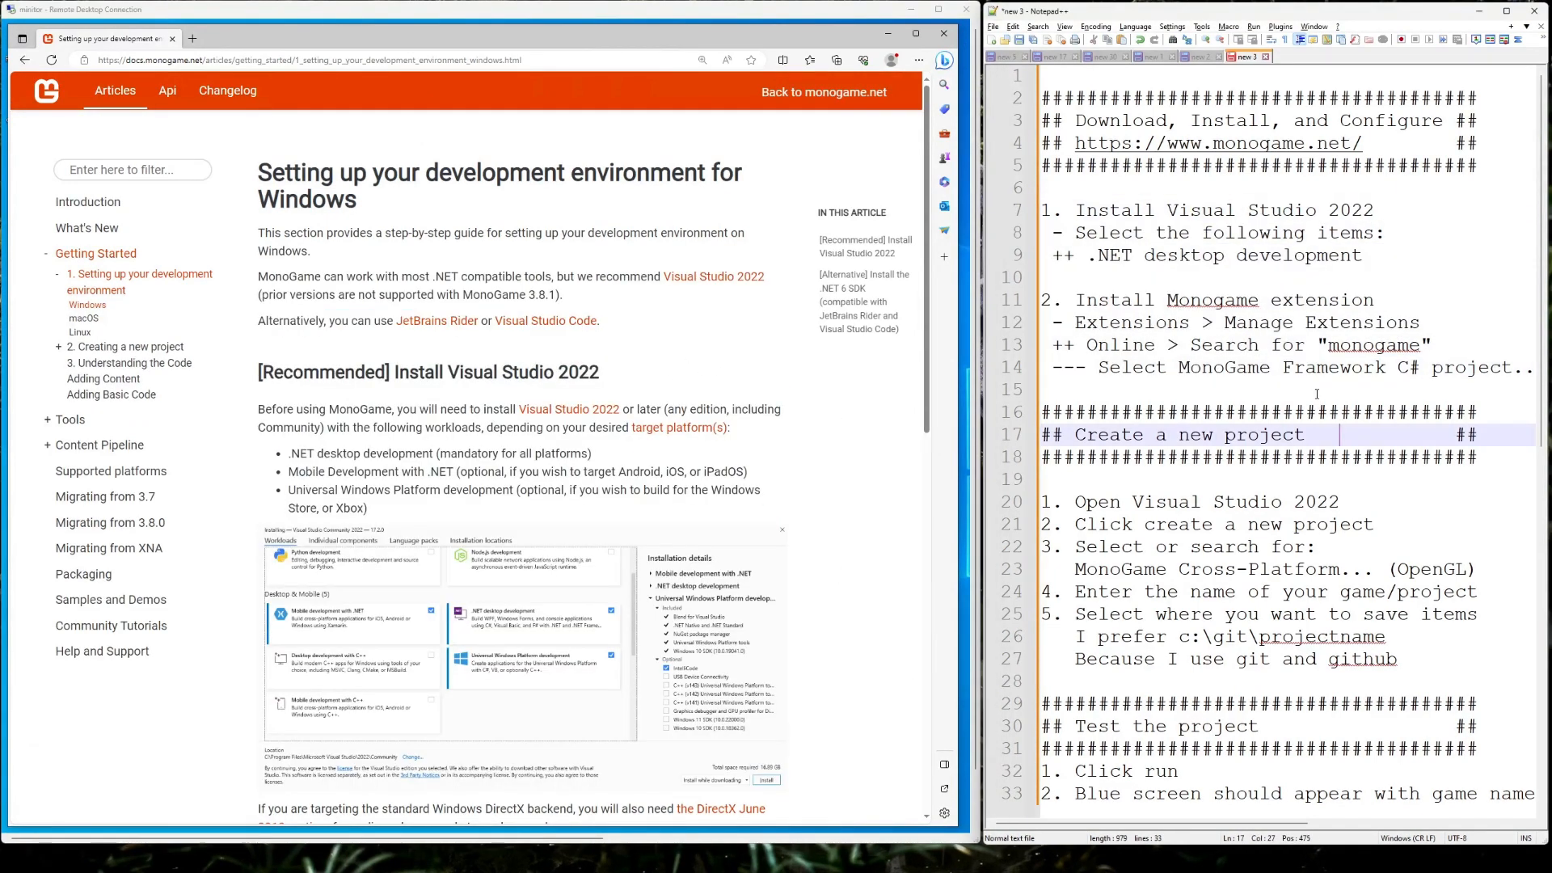
pyautogui.click(1316, 392)
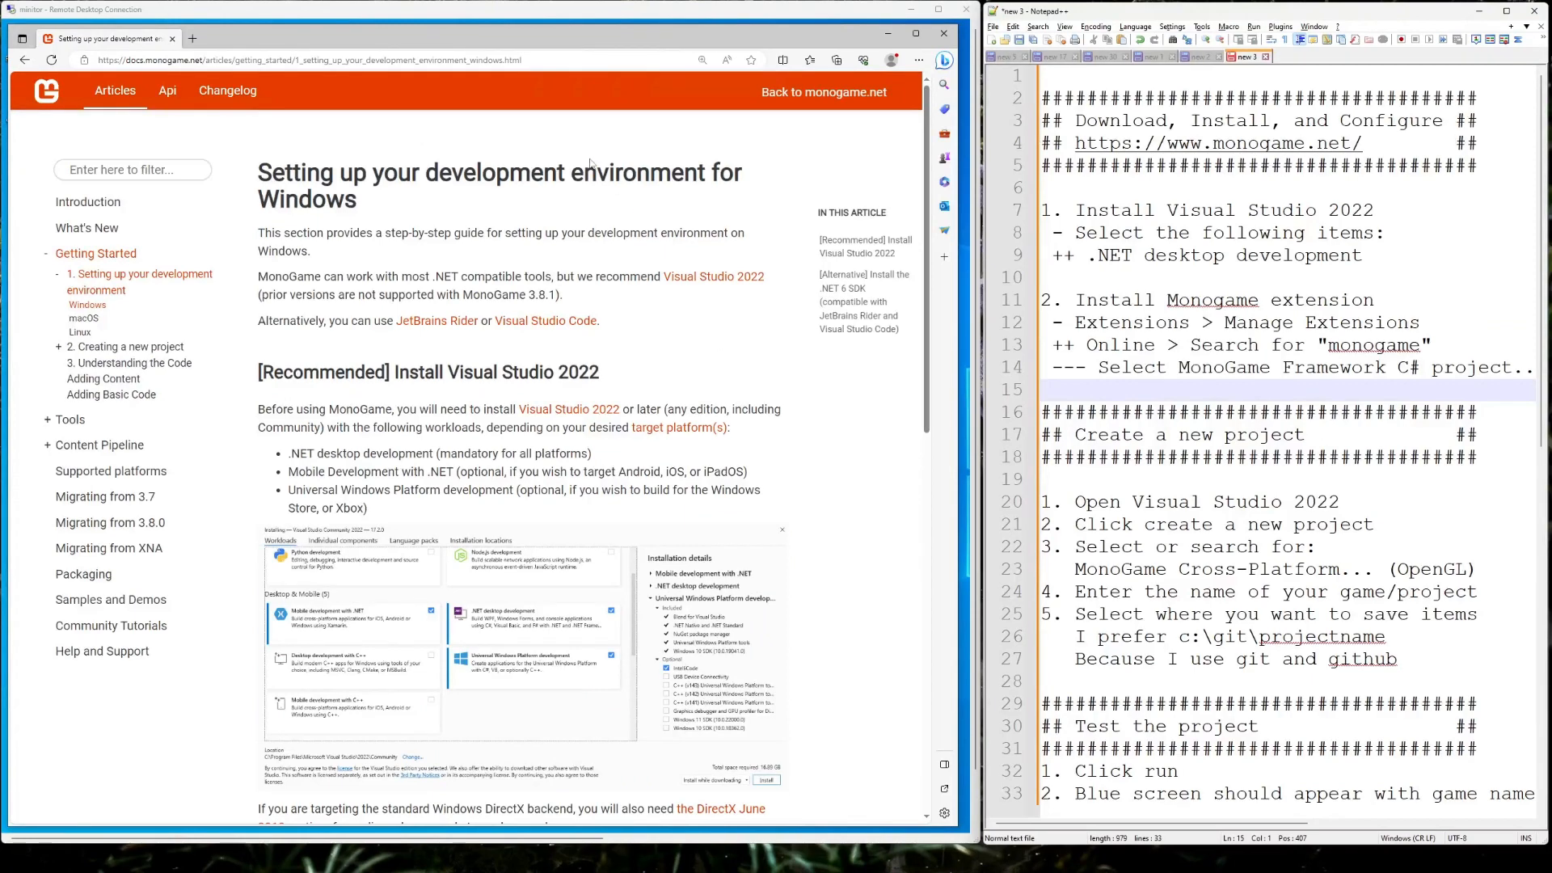
# Follow the guide's Visual Studio 2022 link and request the Community 2022 download.
pyautogui.click(560, 415)
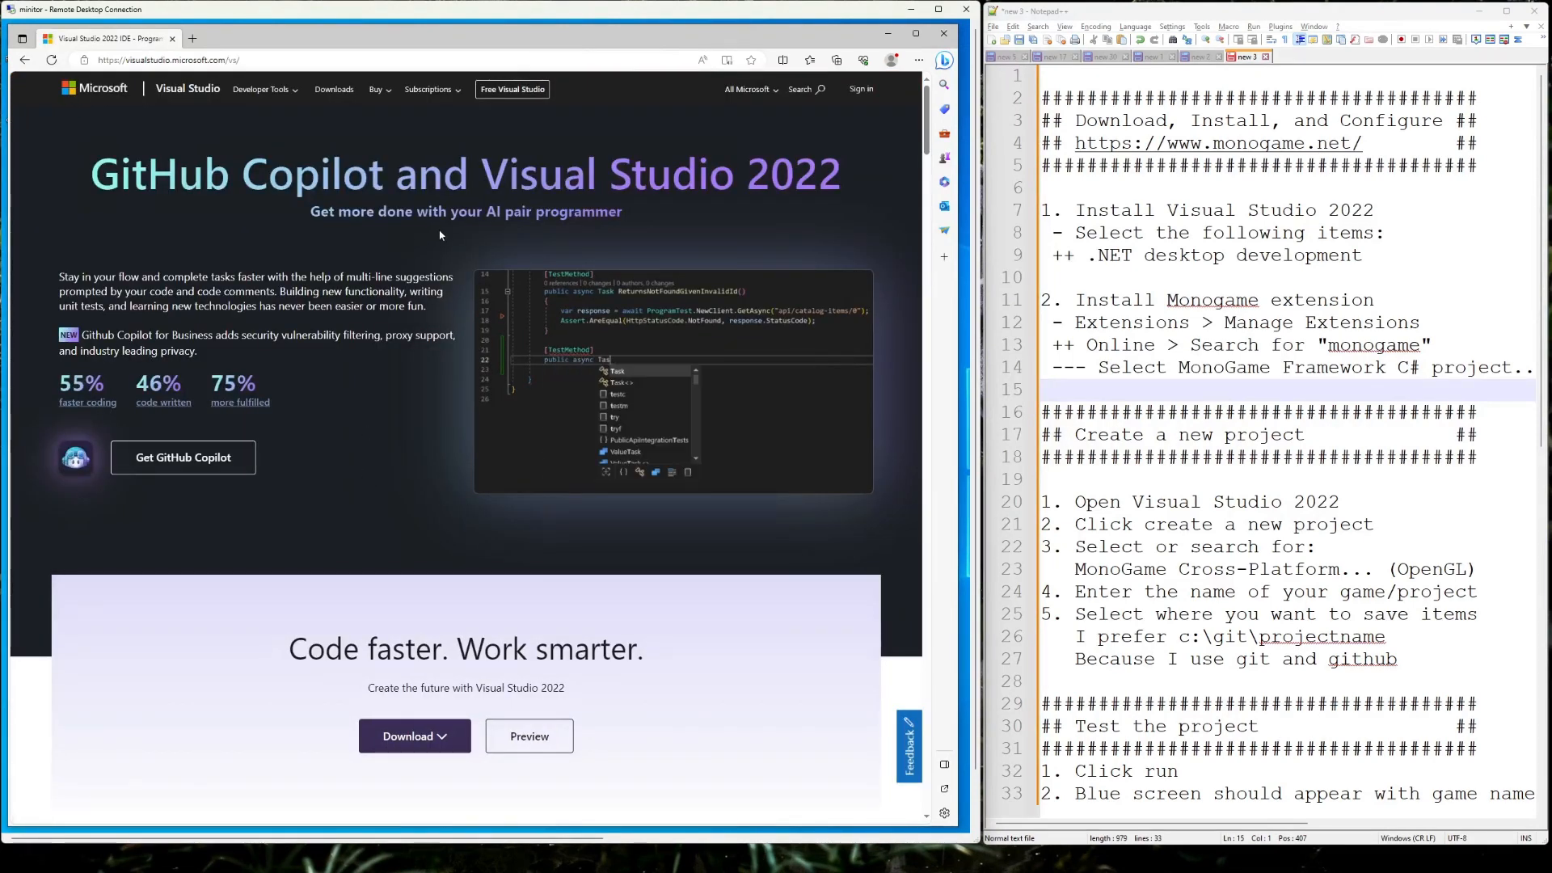
pyautogui.scroll(-6, 419, 421)
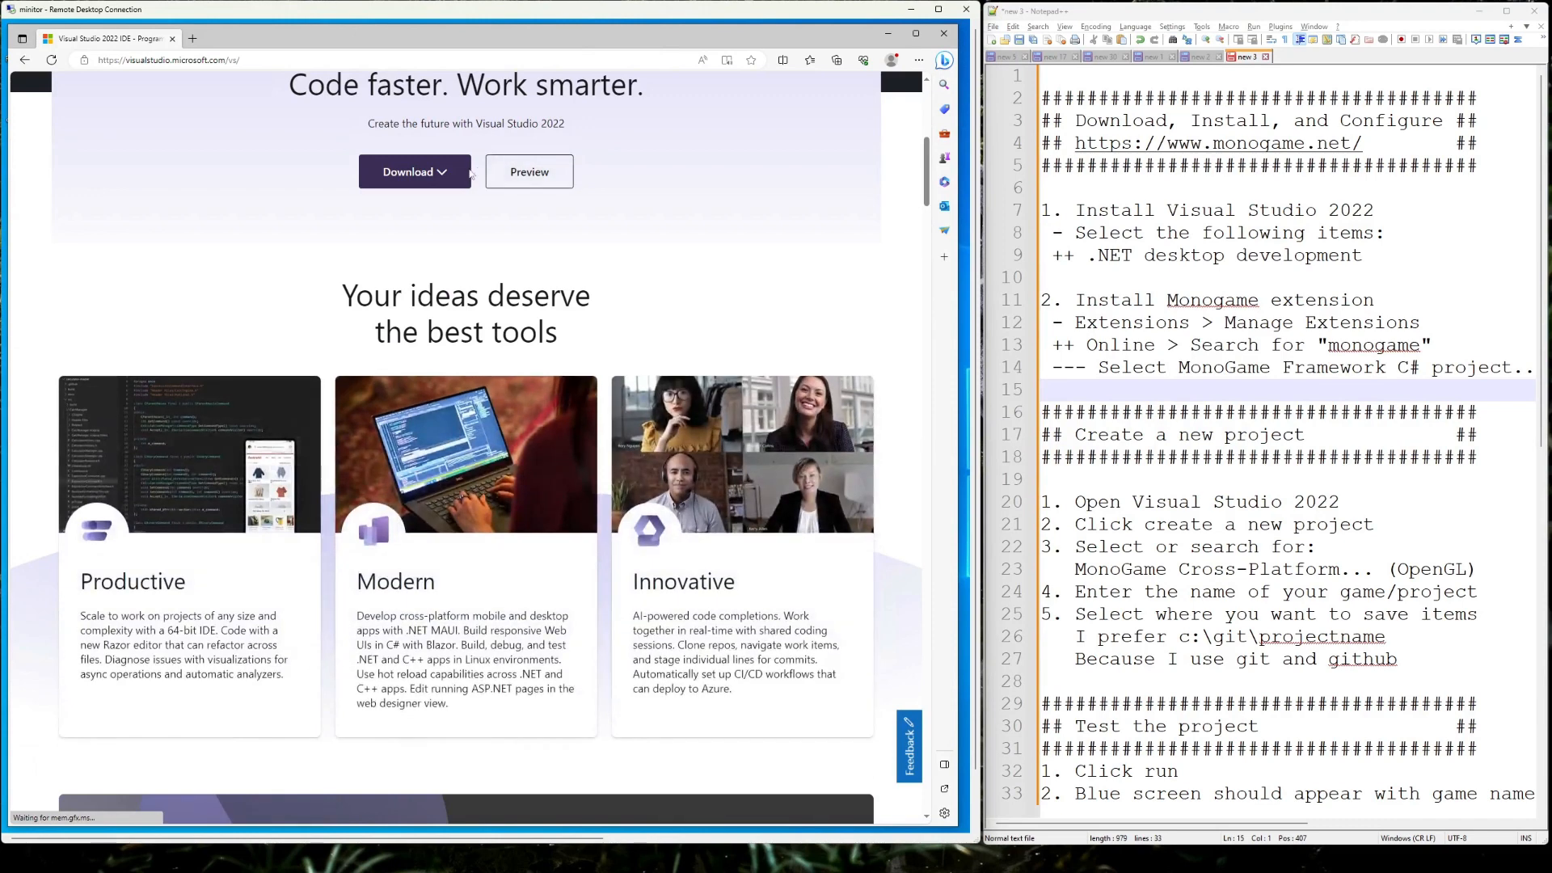
pyautogui.click(414, 172)
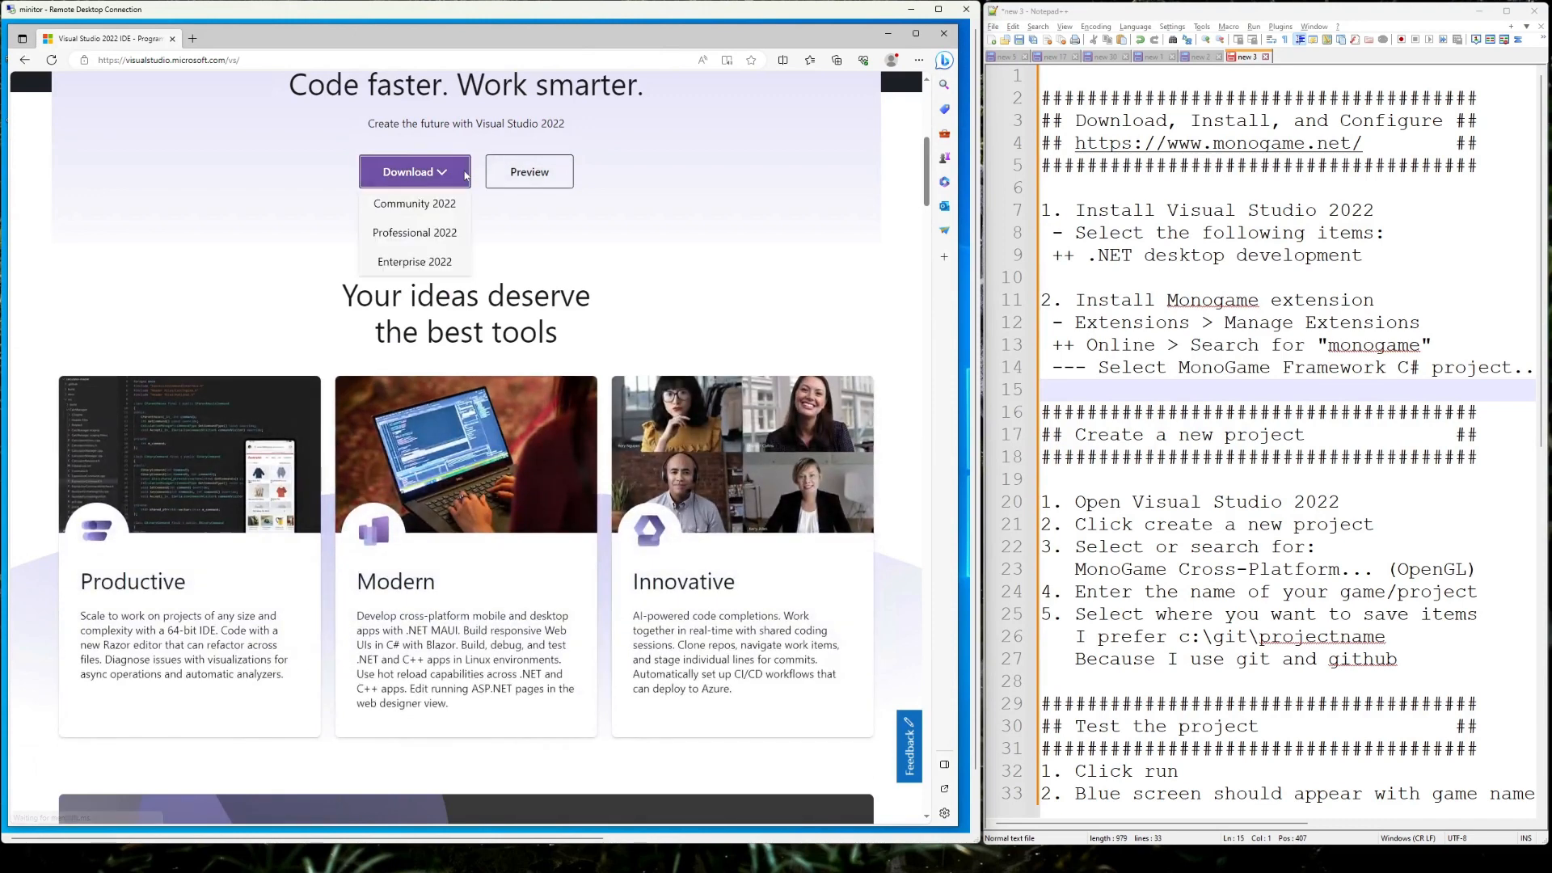
pyautogui.click(416, 204)
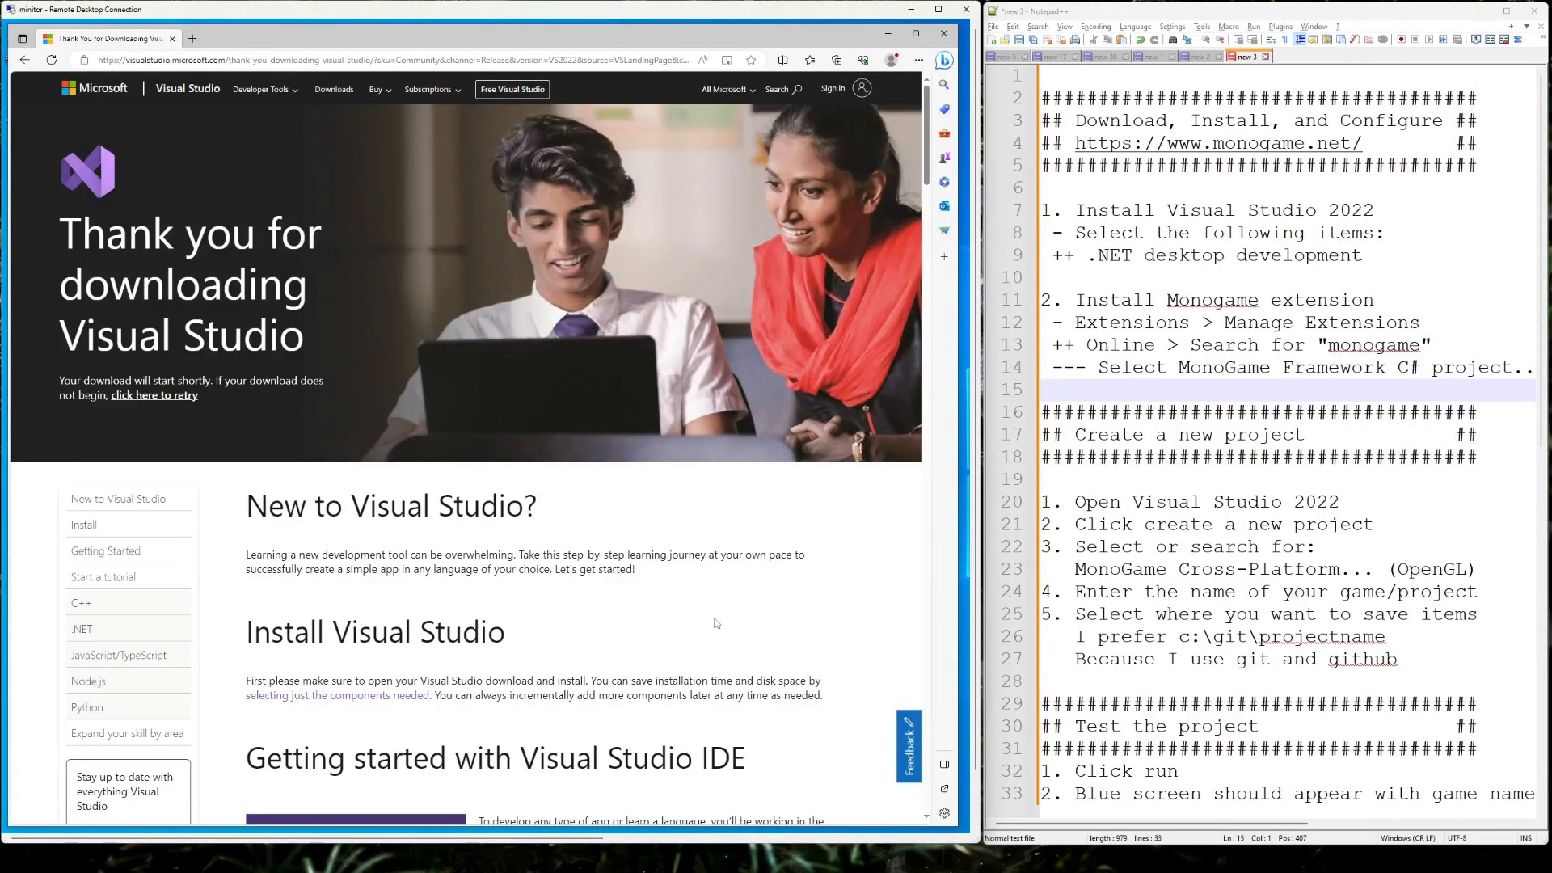
# Look through the Visual Studio thank-you page and retry the installer download.
pyautogui.scroll(-7, 715, 623)
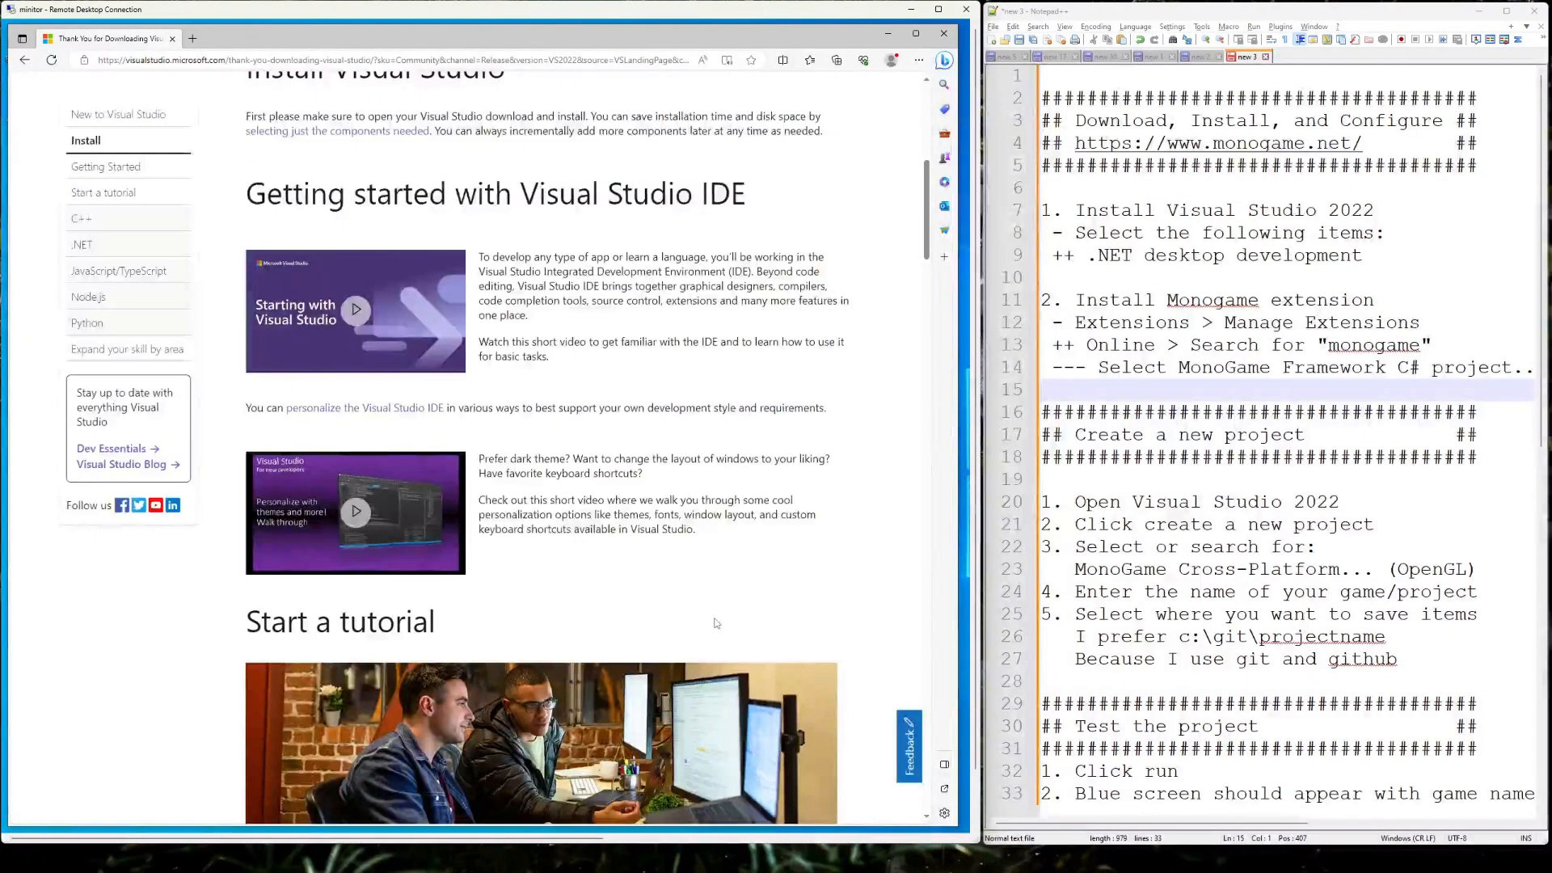
pyautogui.scroll(-10, 822, 590)
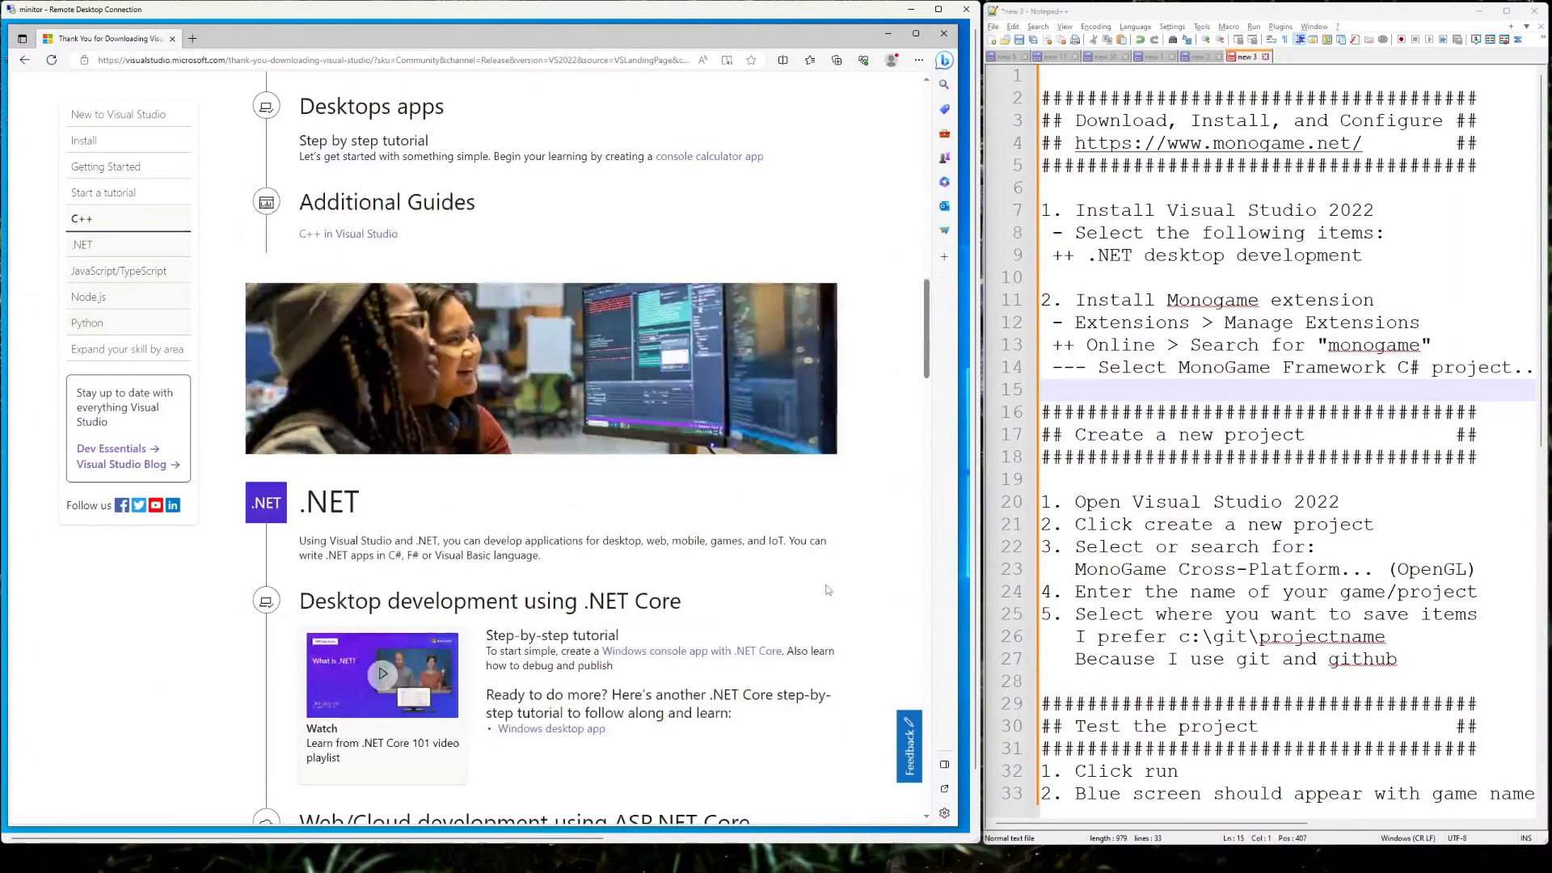
pyautogui.scroll(-5, 835, 613)
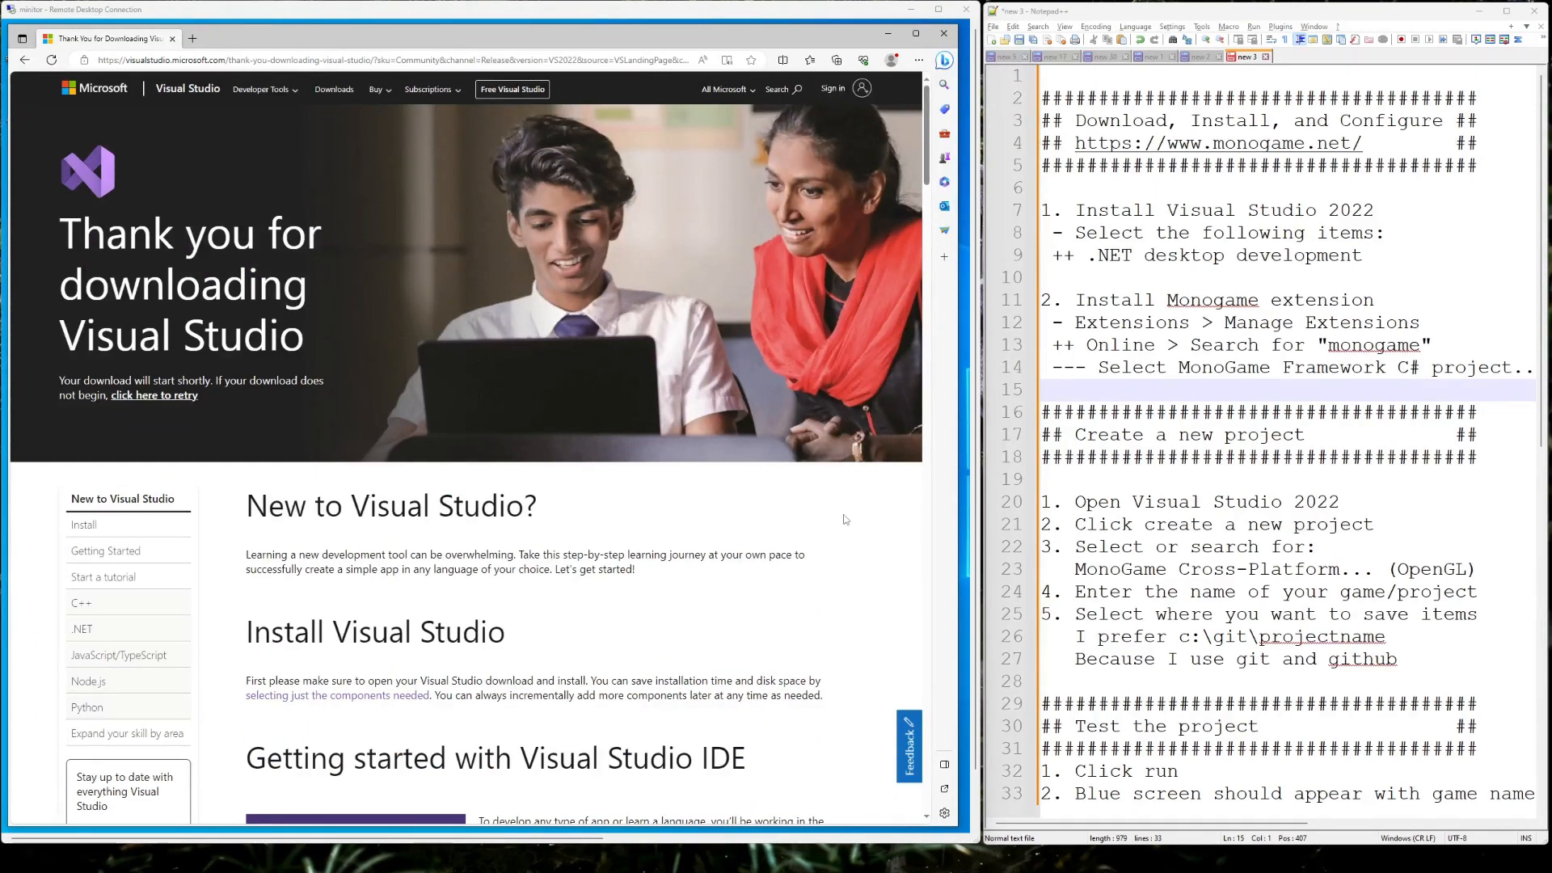
pyautogui.click(162, 396)
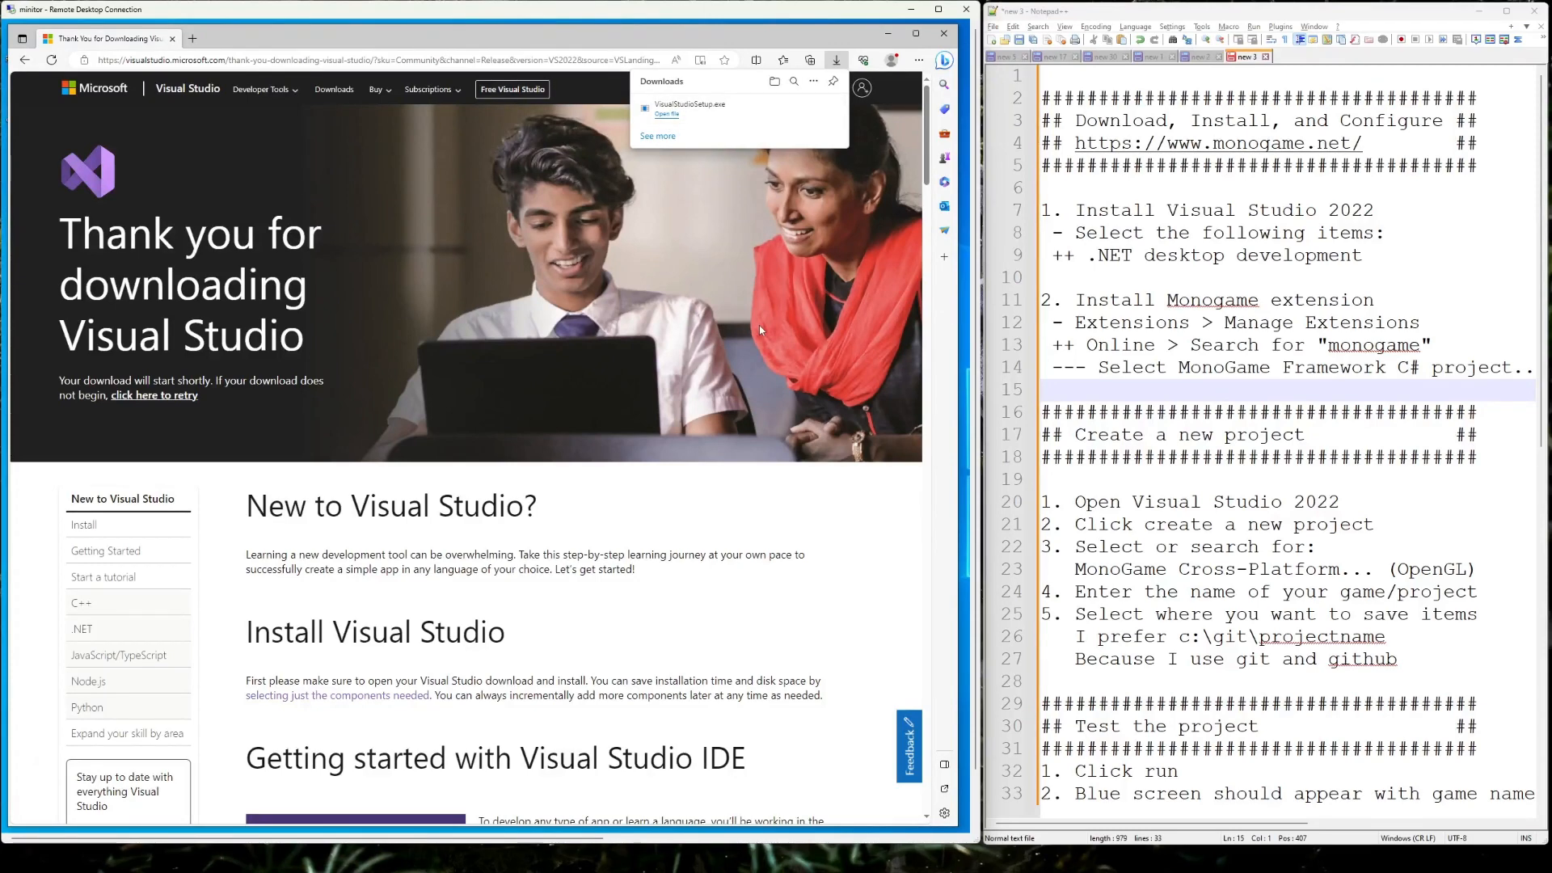
# Run VisualStudioSetup.exe with permission to make changes and install Visual Studio Community 2022 with the .NET desktop development workload.
pyautogui.click(667, 114)
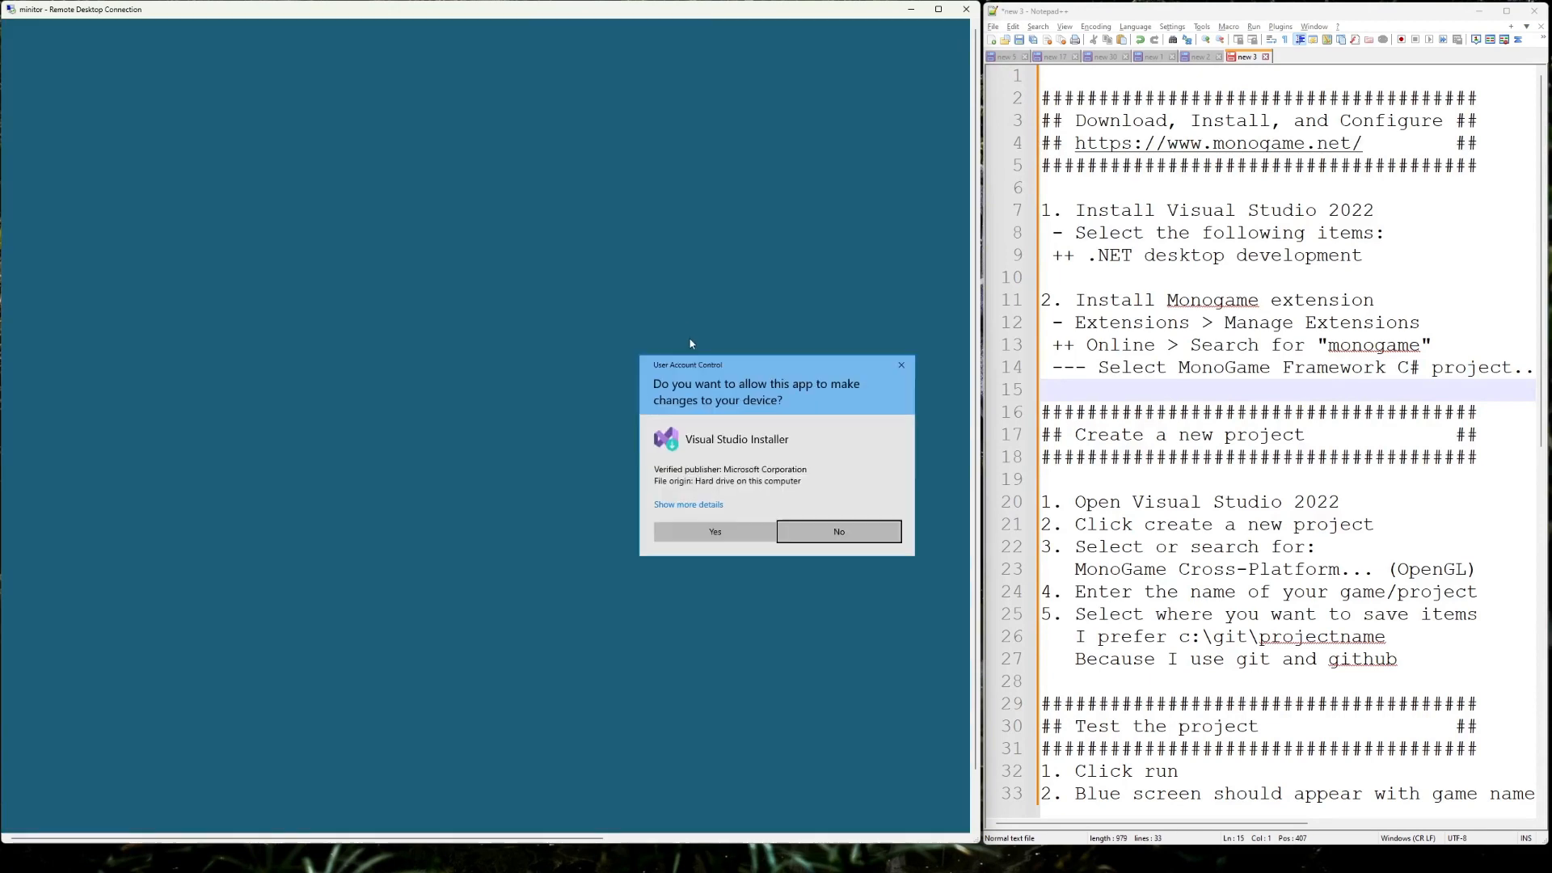
pyautogui.click(726, 527)
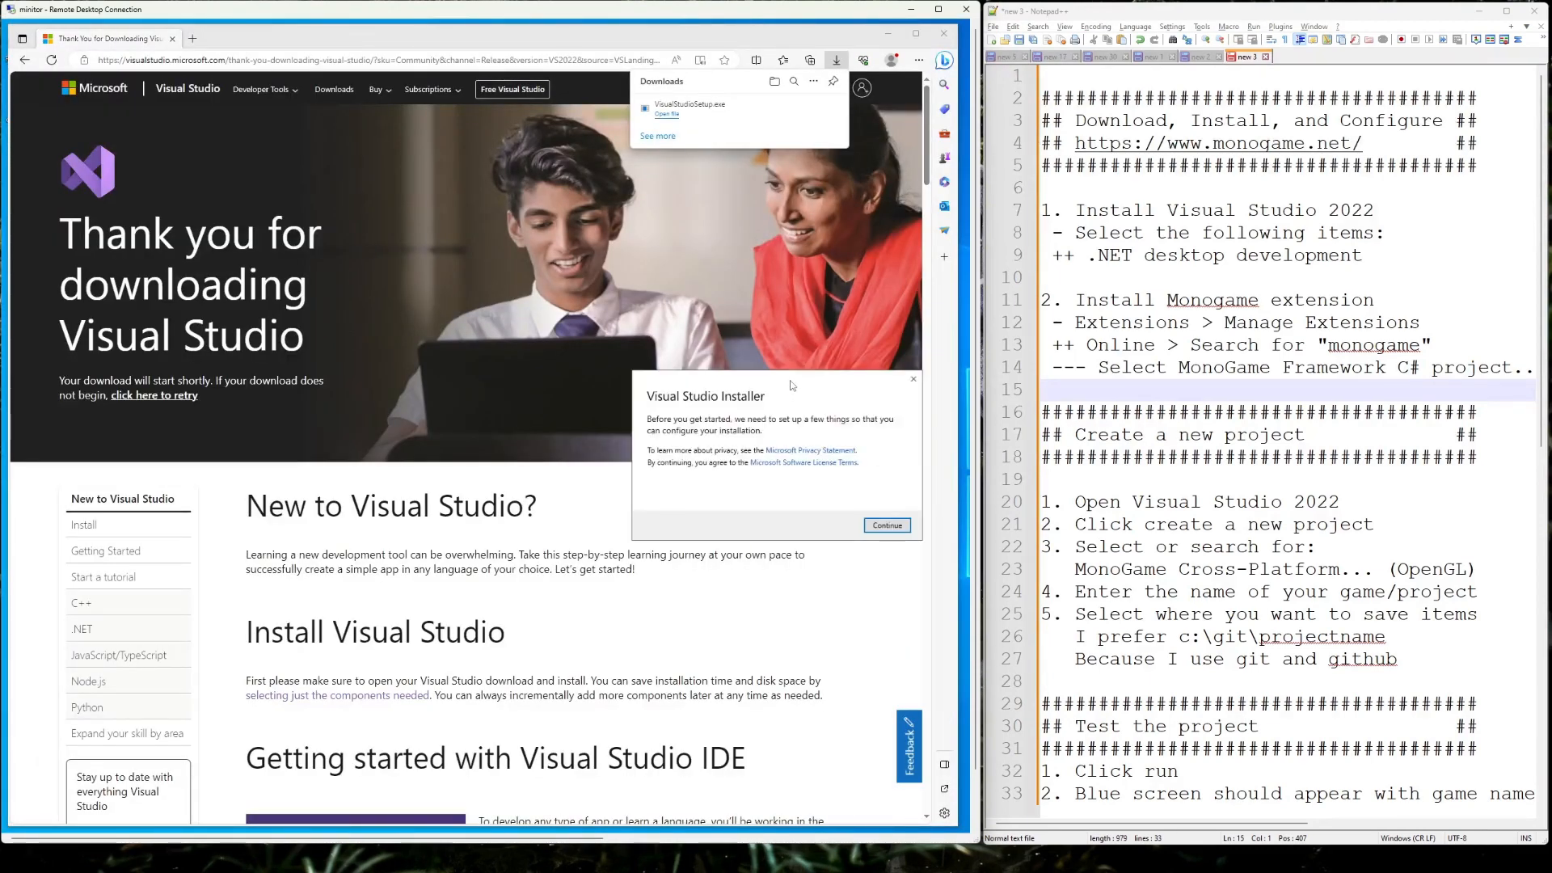
pyautogui.moveTo(792, 385); pyautogui.dragTo(534, 329)
pyautogui.click(888, 34)
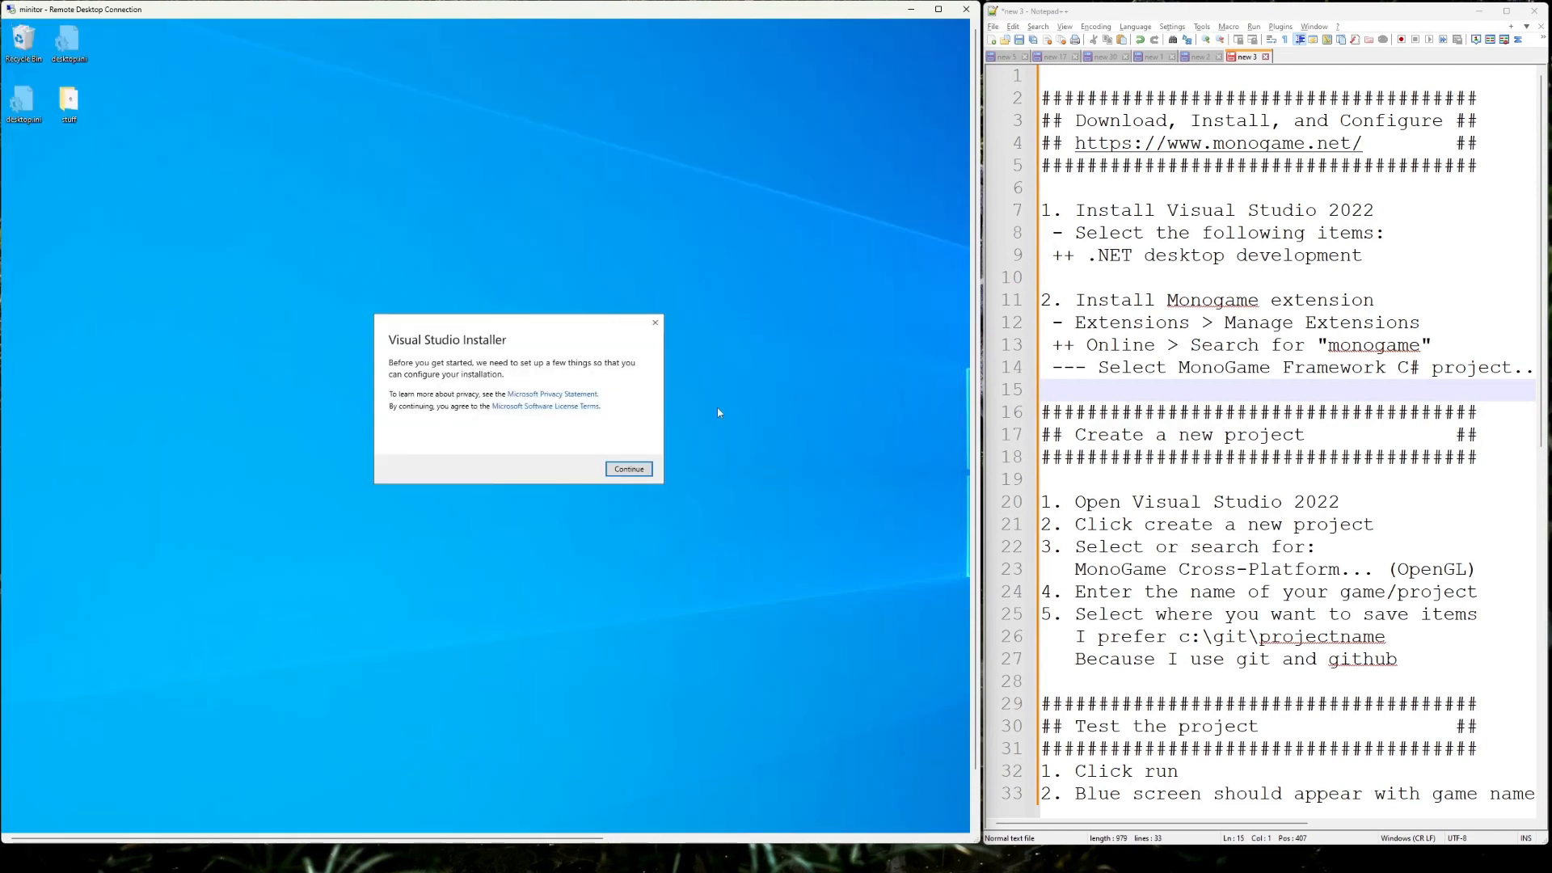
pyautogui.click(628, 469)
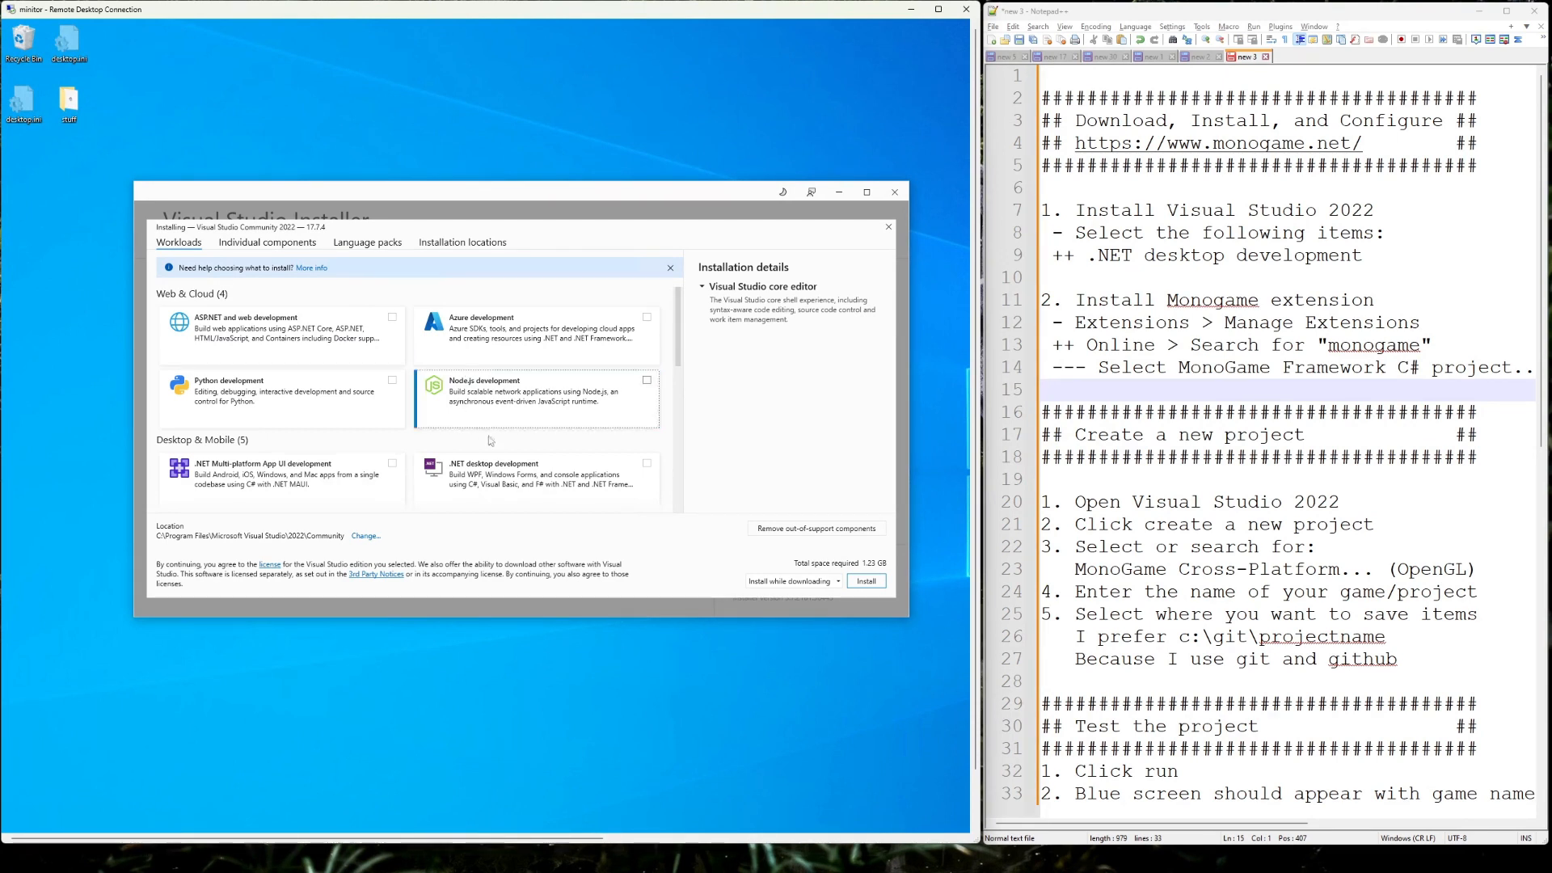
pyautogui.click(646, 464)
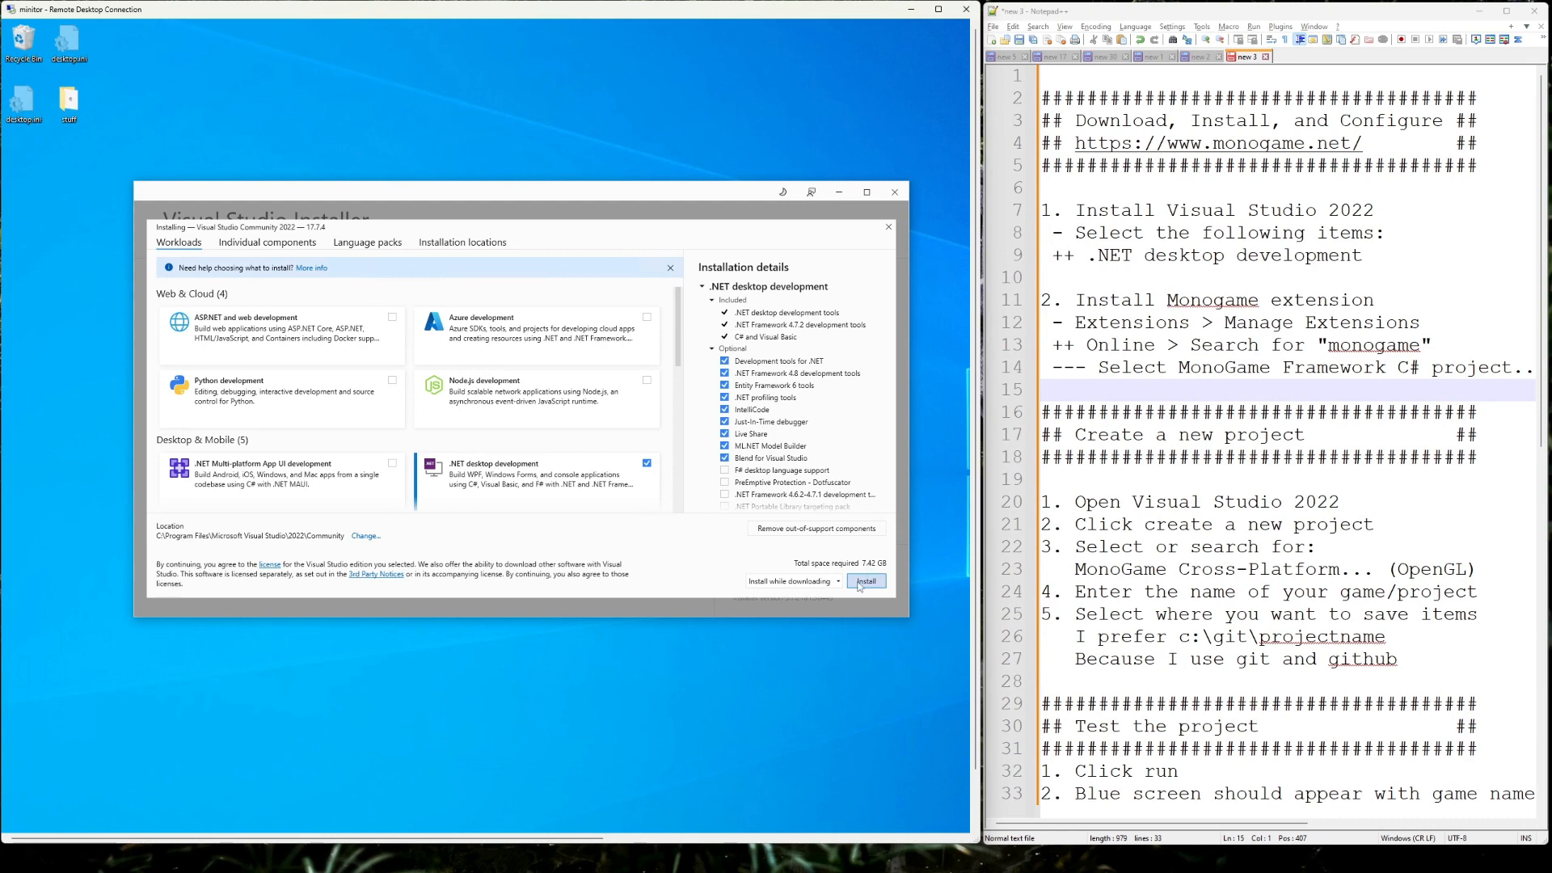
pyautogui.click(859, 581)
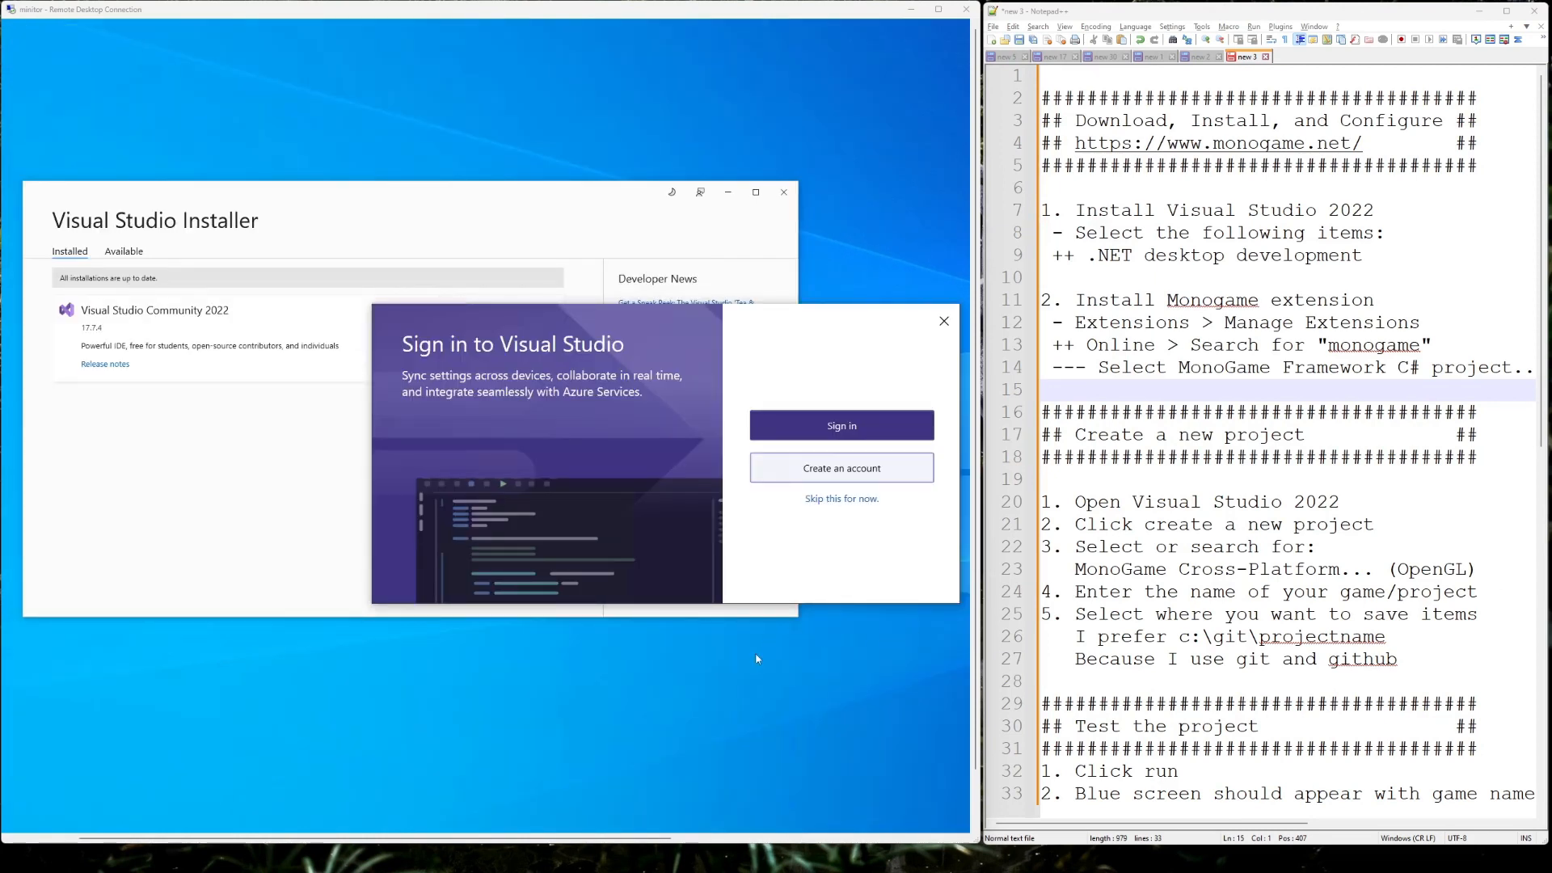
# Skip the sign-in, start Visual Studio with General settings and the Dark theme, and continue without code.
pyautogui.click(836, 500)
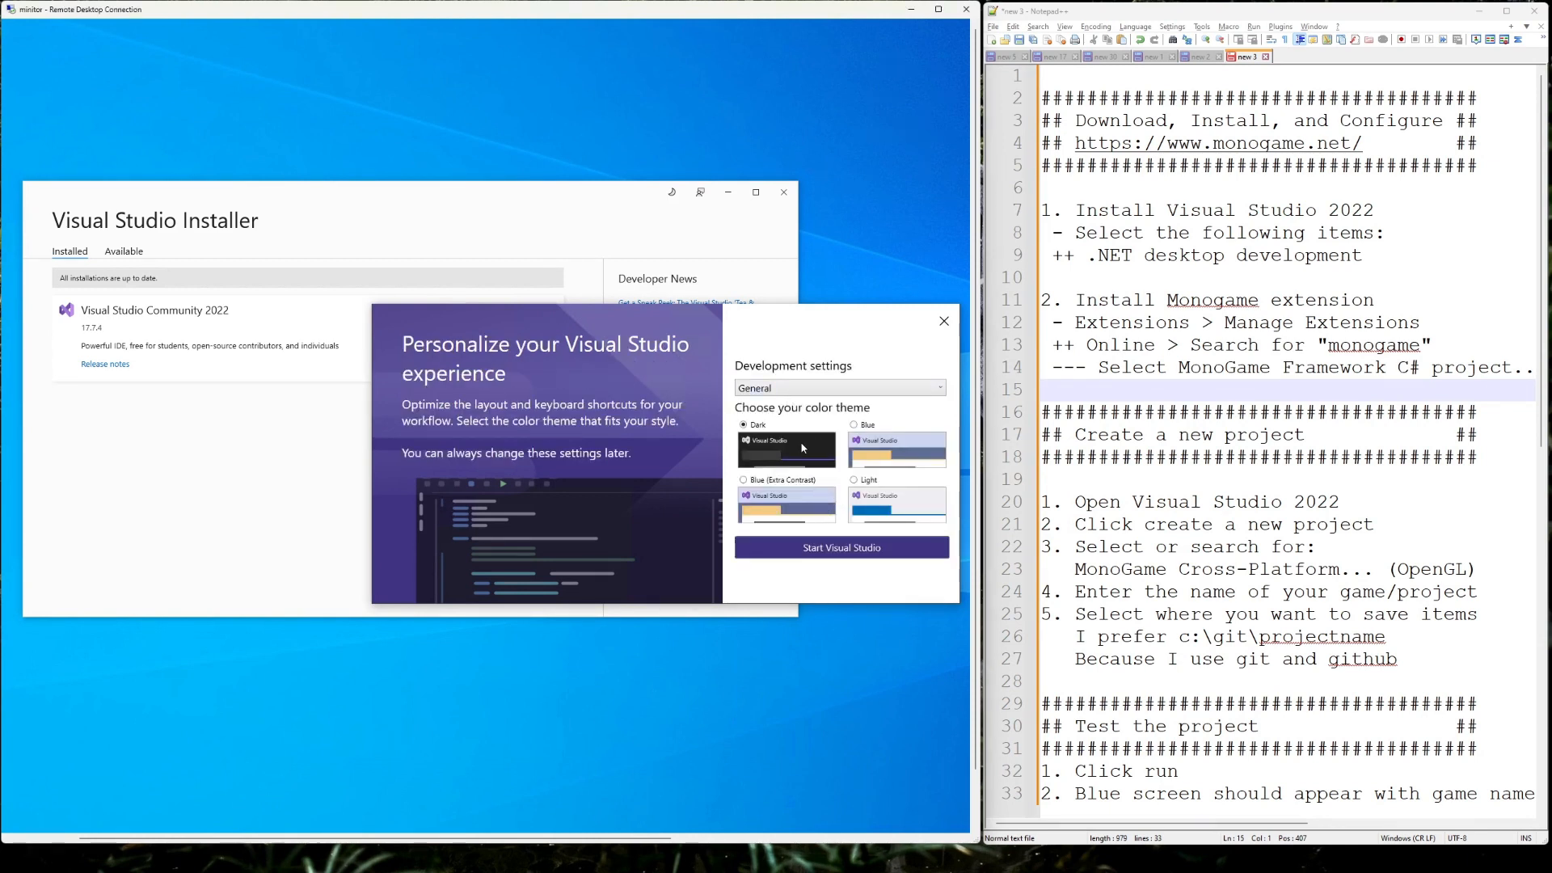
pyautogui.click(811, 547)
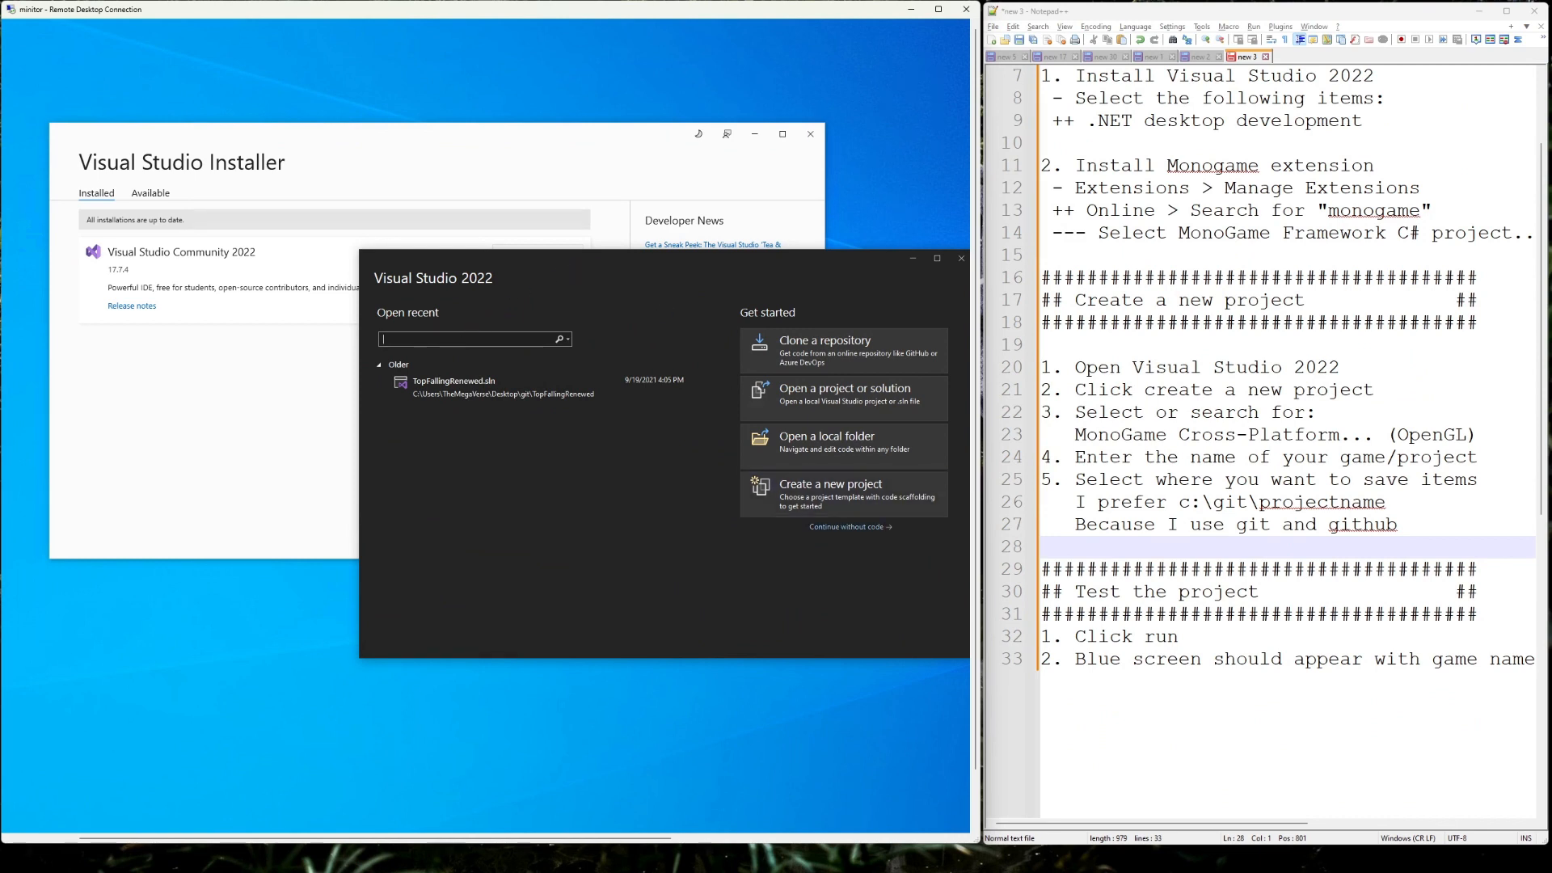
pyautogui.click(855, 497)
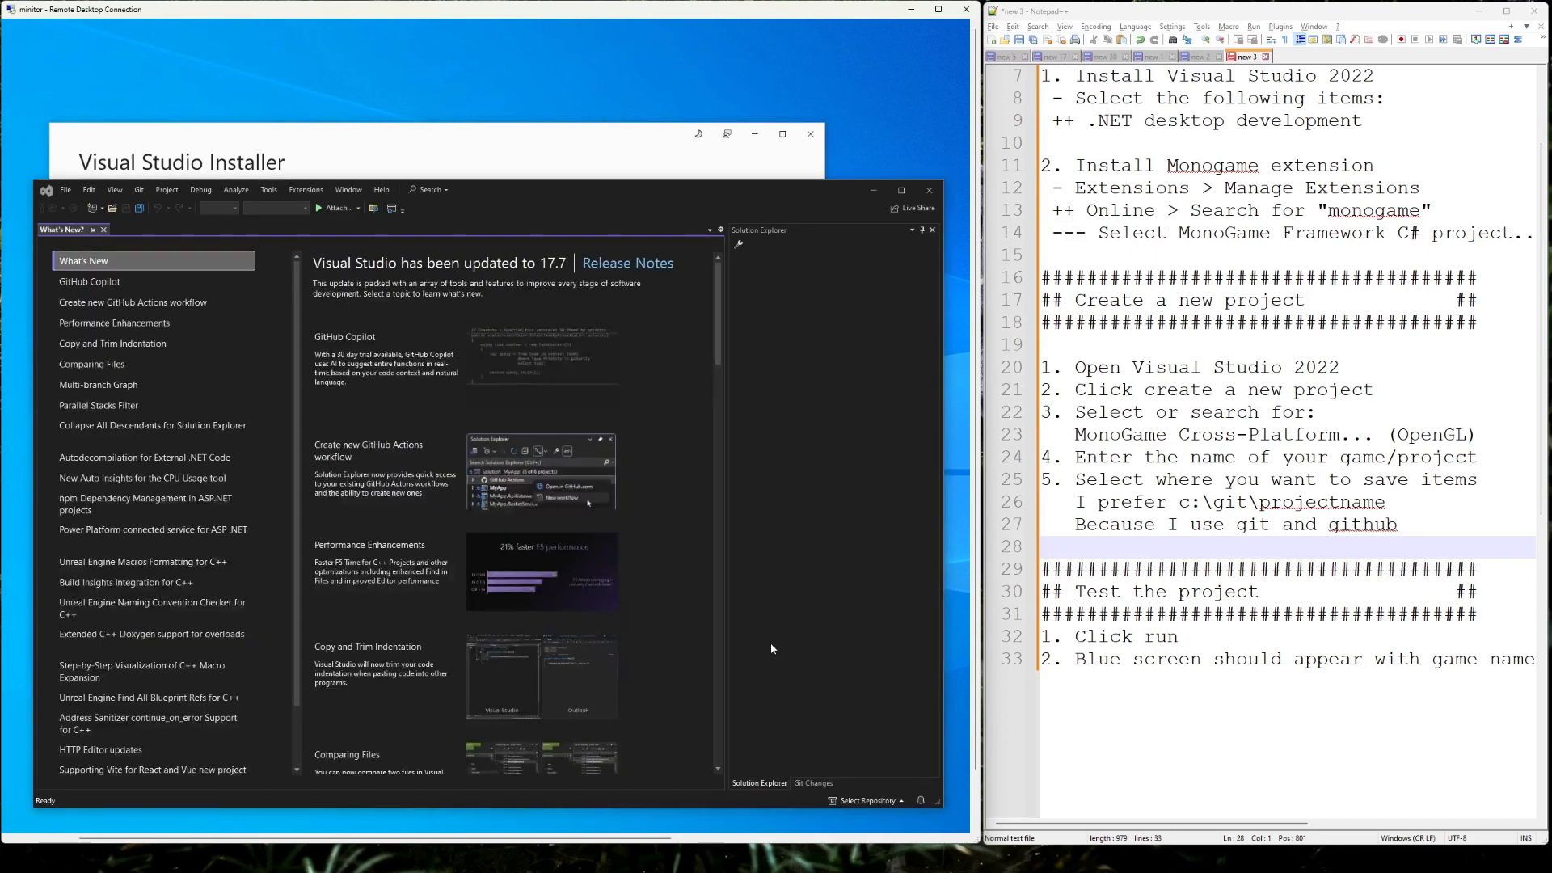
# Find "monogame" among the online extensions and download the MonoGame Framework C# project templates.
pyautogui.click(306, 189)
pyautogui.click(334, 204)
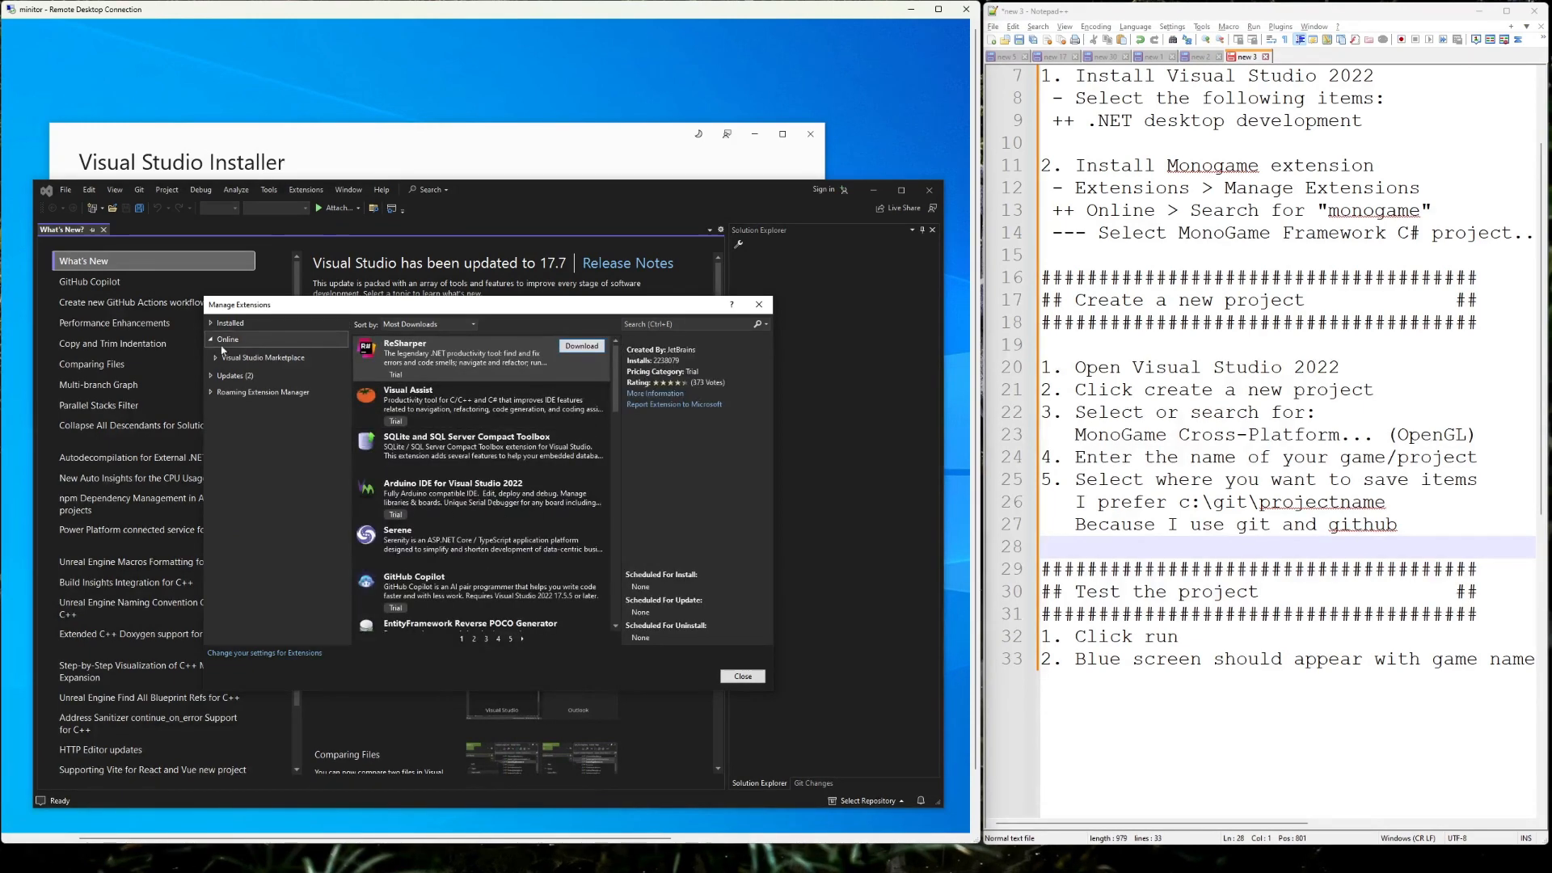
pyautogui.click(648, 325)
pyautogui.write('monogame')
pyautogui.press('Return')
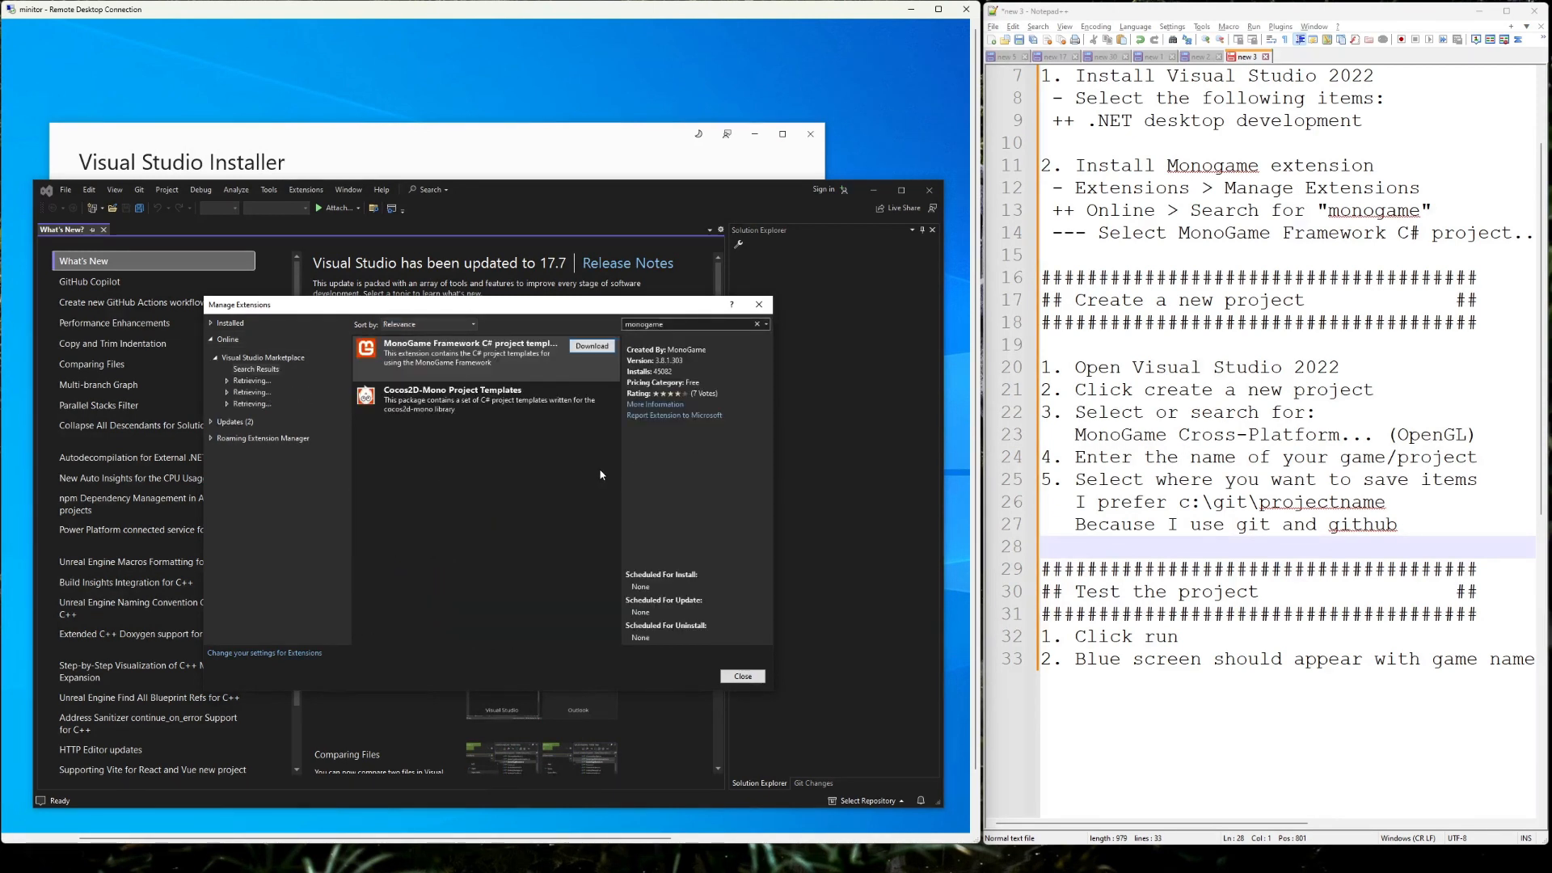
pyautogui.click(591, 346)
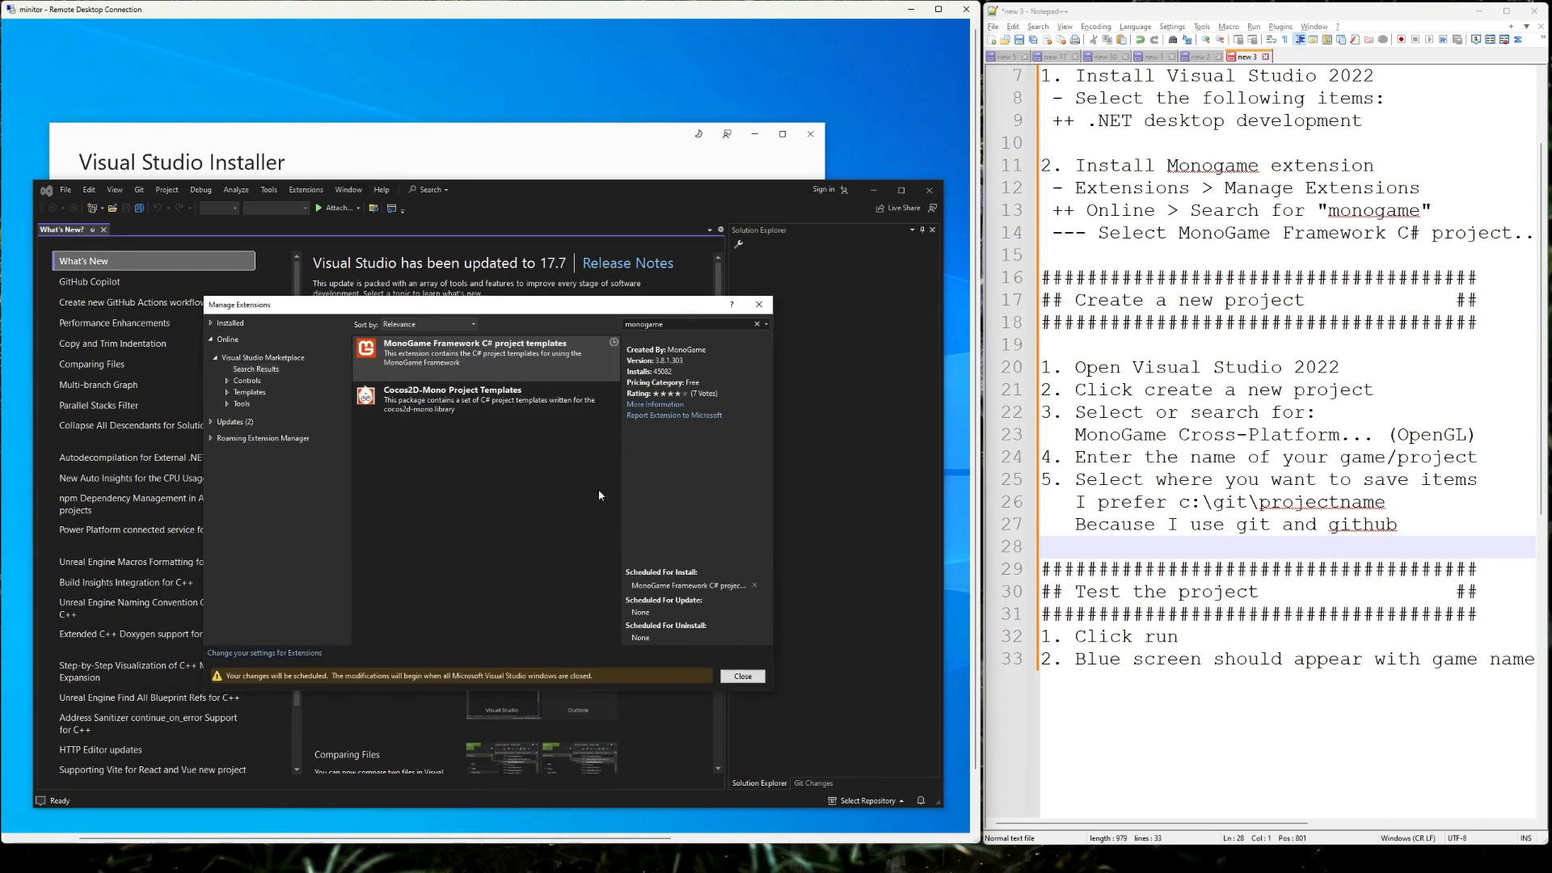
pyautogui.click(740, 677)
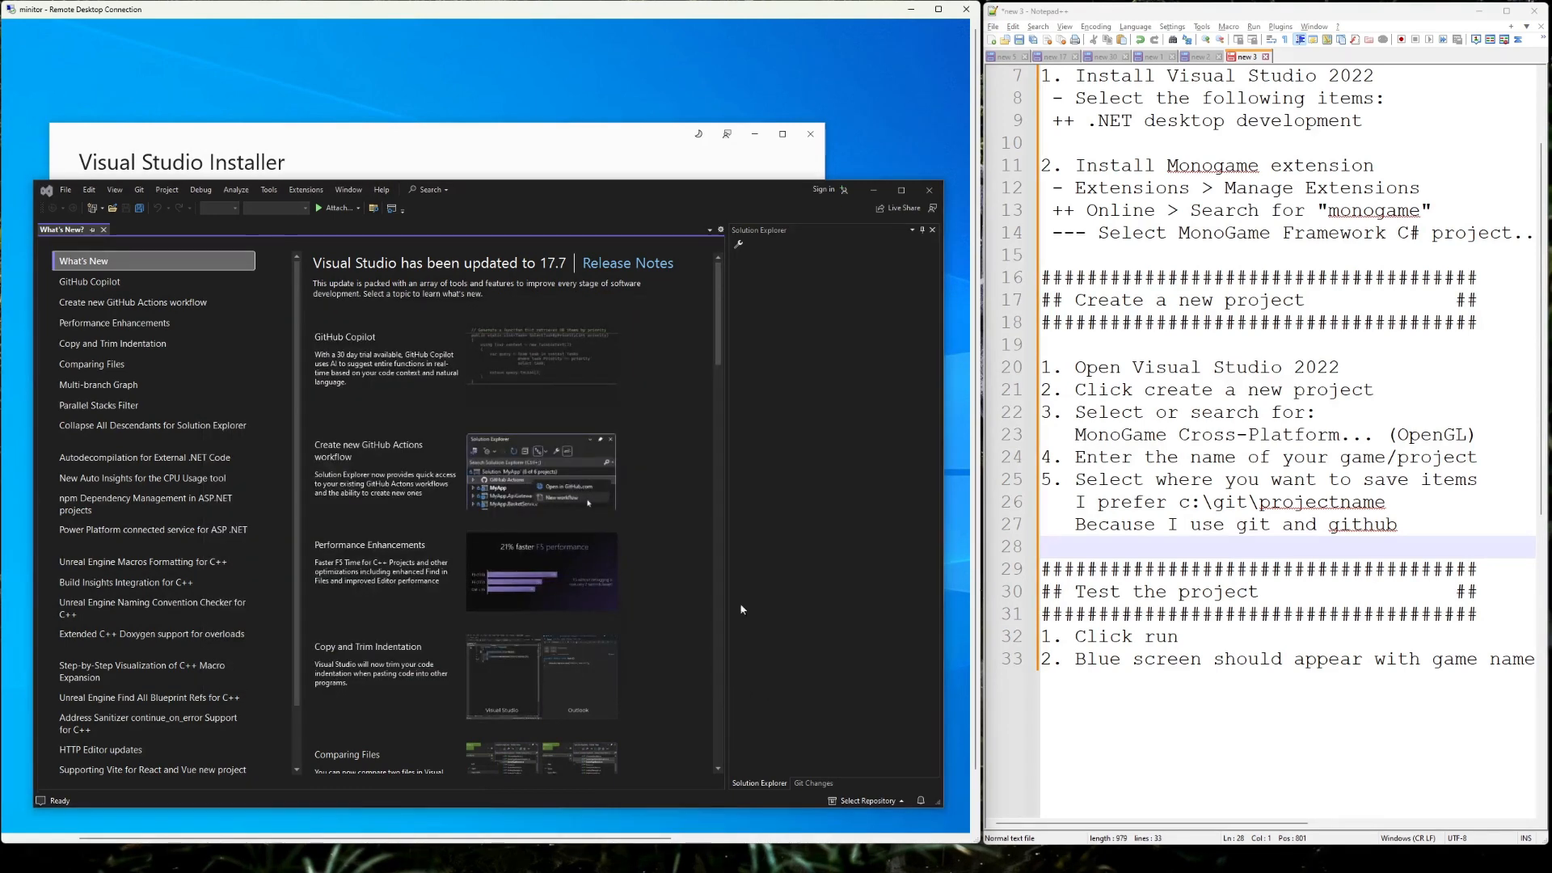
# Close Visual Studio and approve the scheduled installation of the MonoGame Framework C# project templates.
pyautogui.click(928, 189)
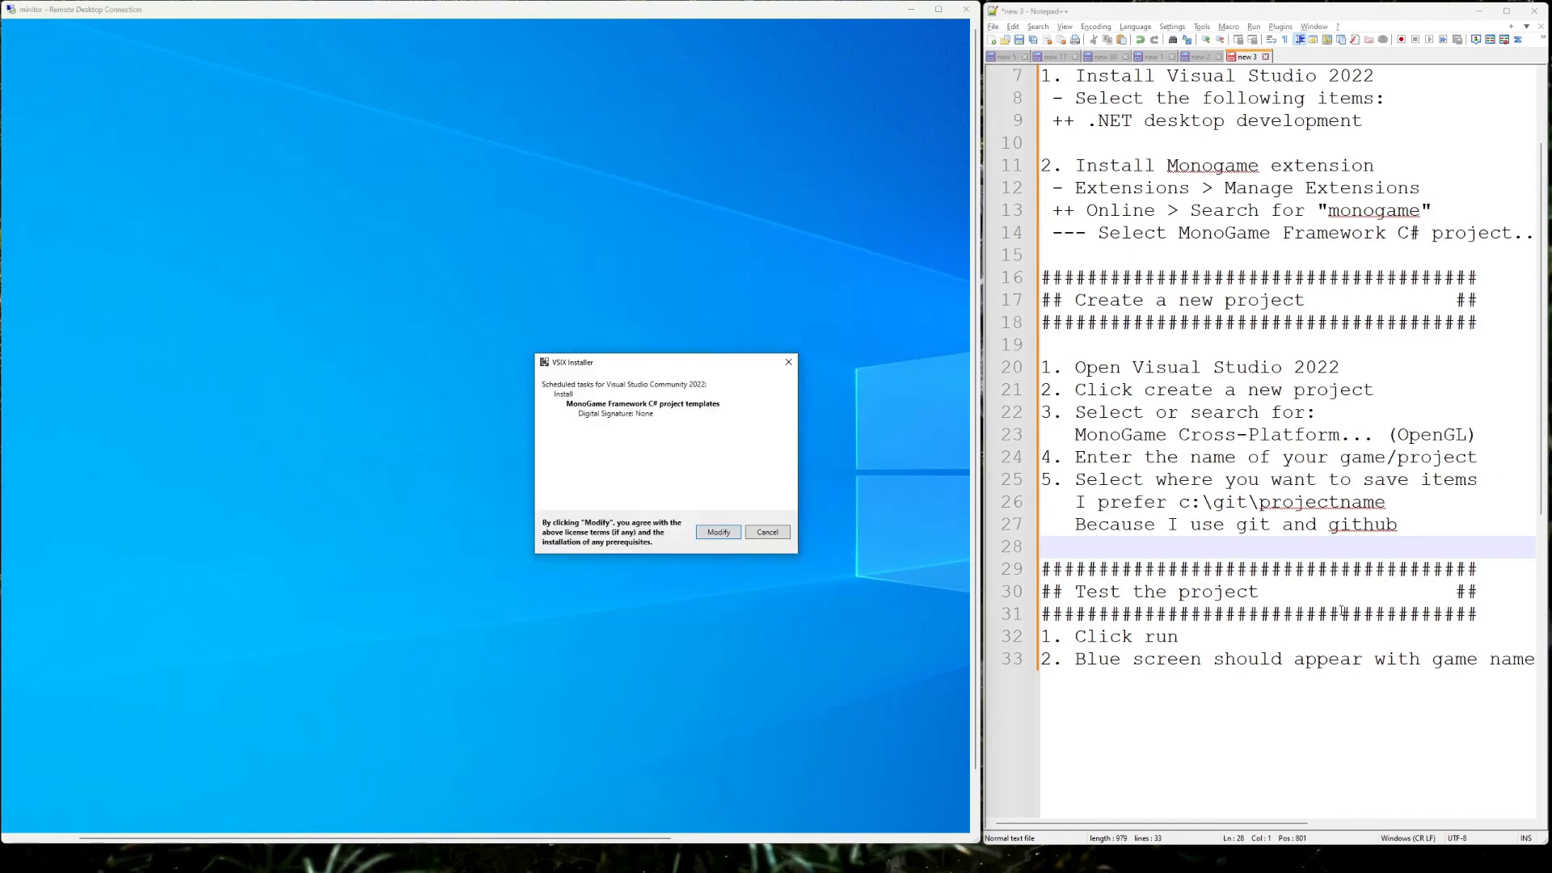
pyautogui.click(719, 532)
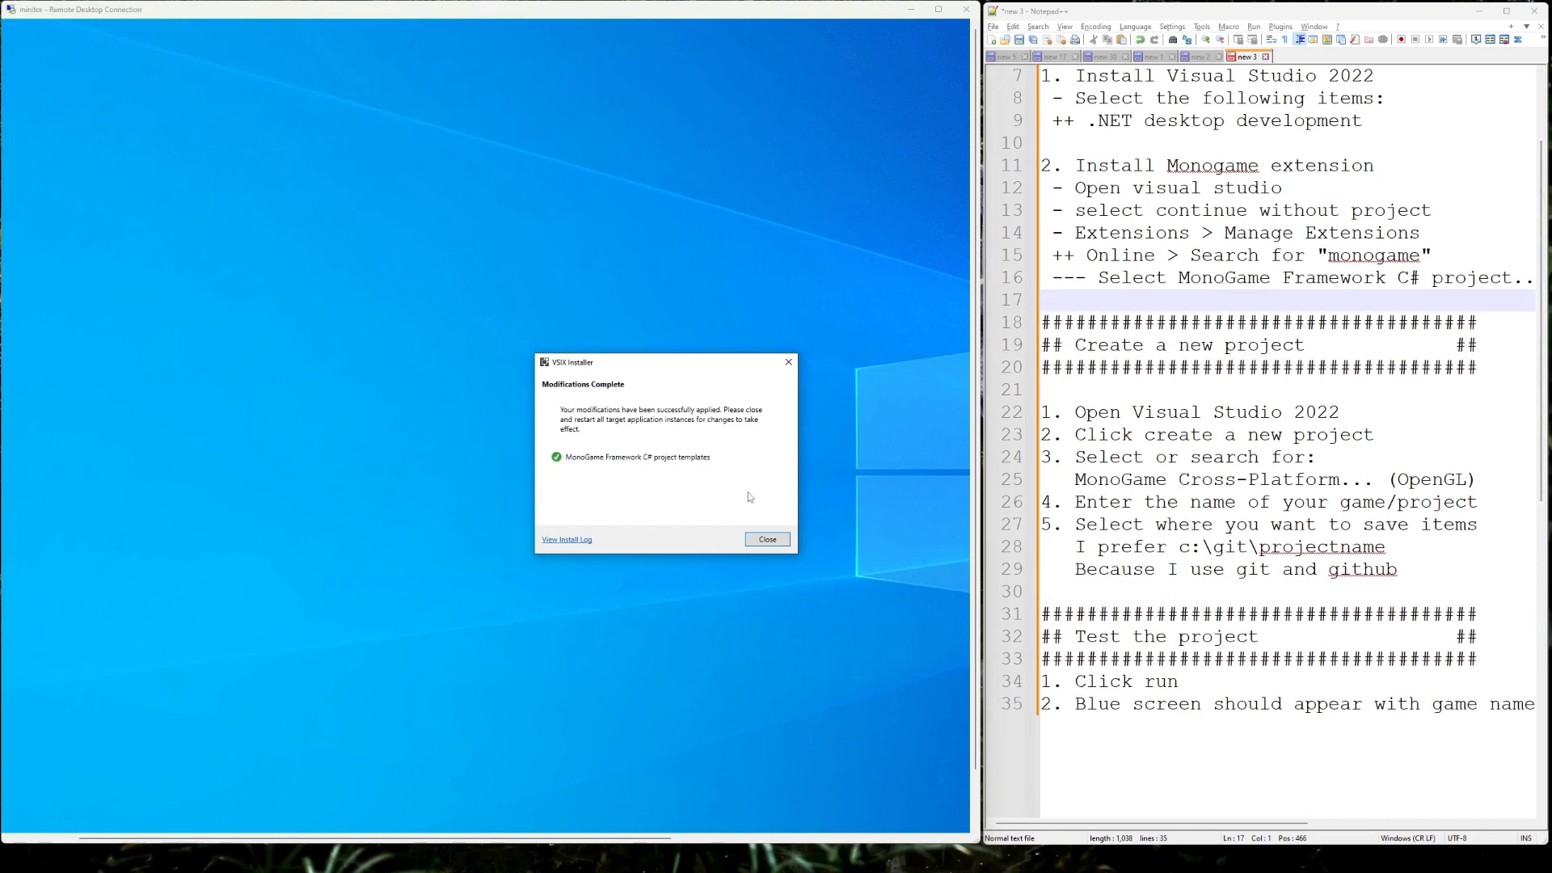
pyautogui.click(763, 539)
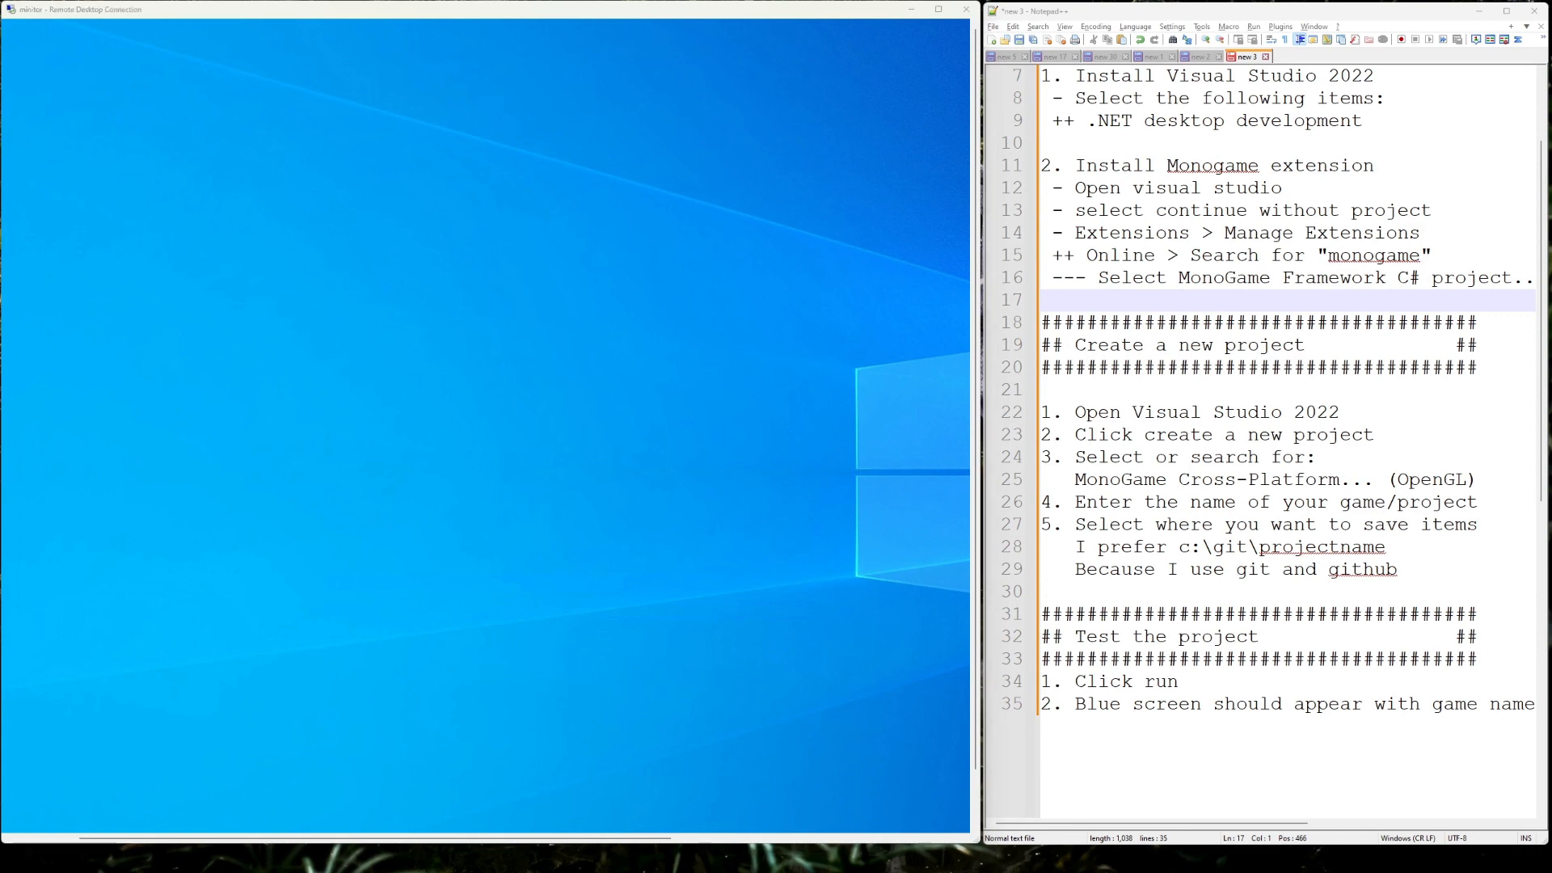
# Find Visual Studio 2022 by searching Windows for "visual" and launch it.
pyautogui.click(392, 657)
pyautogui.moveTo(96, 832)
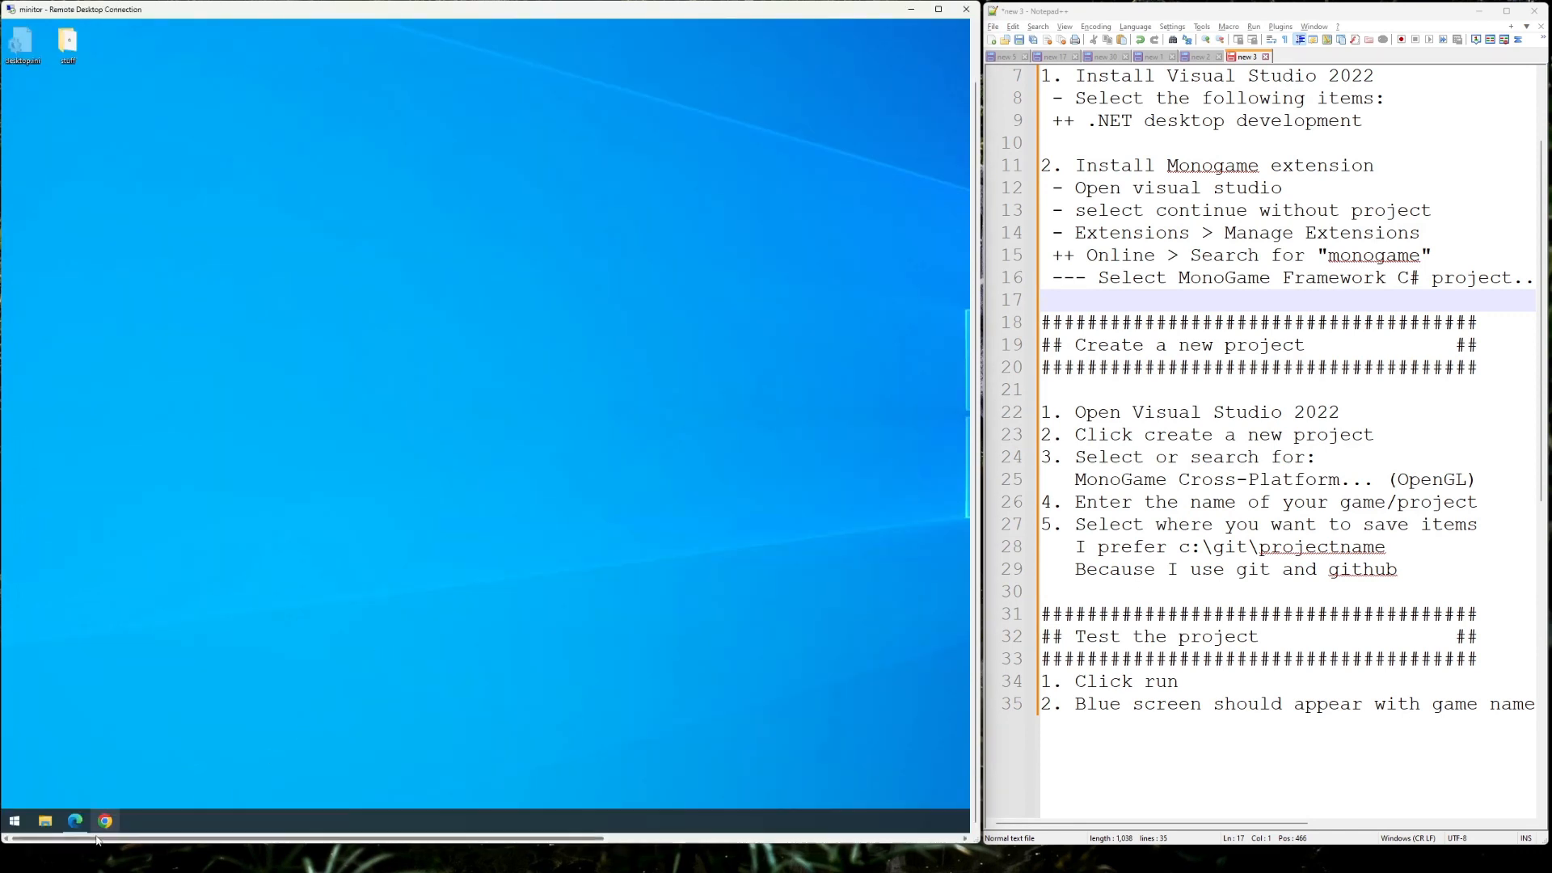
pyautogui.click(15, 825)
pyautogui.write('visual')
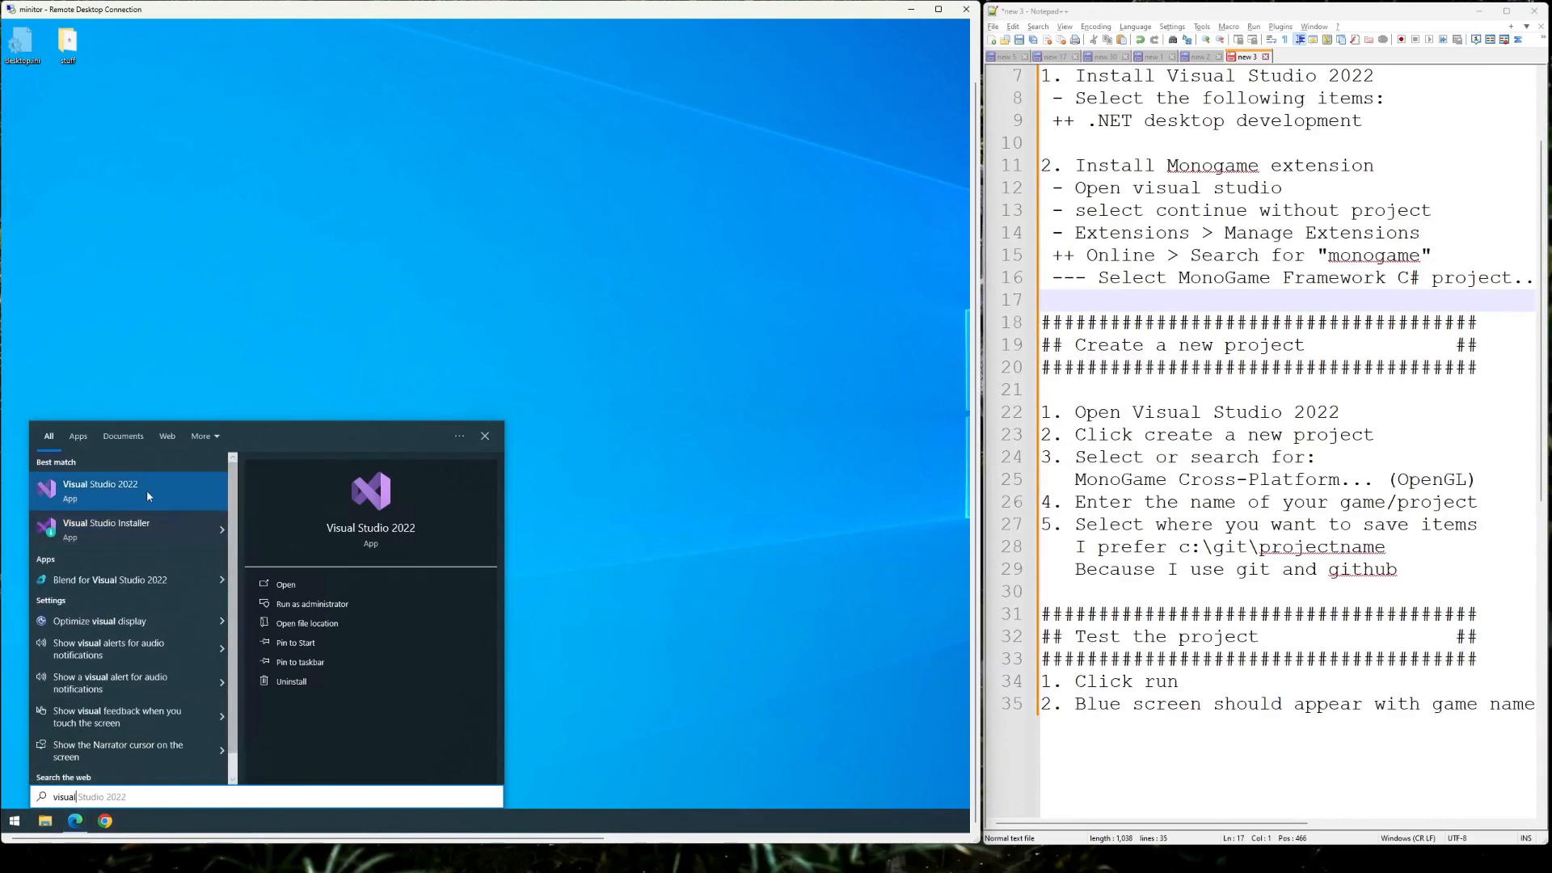
pyautogui.click(147, 490)
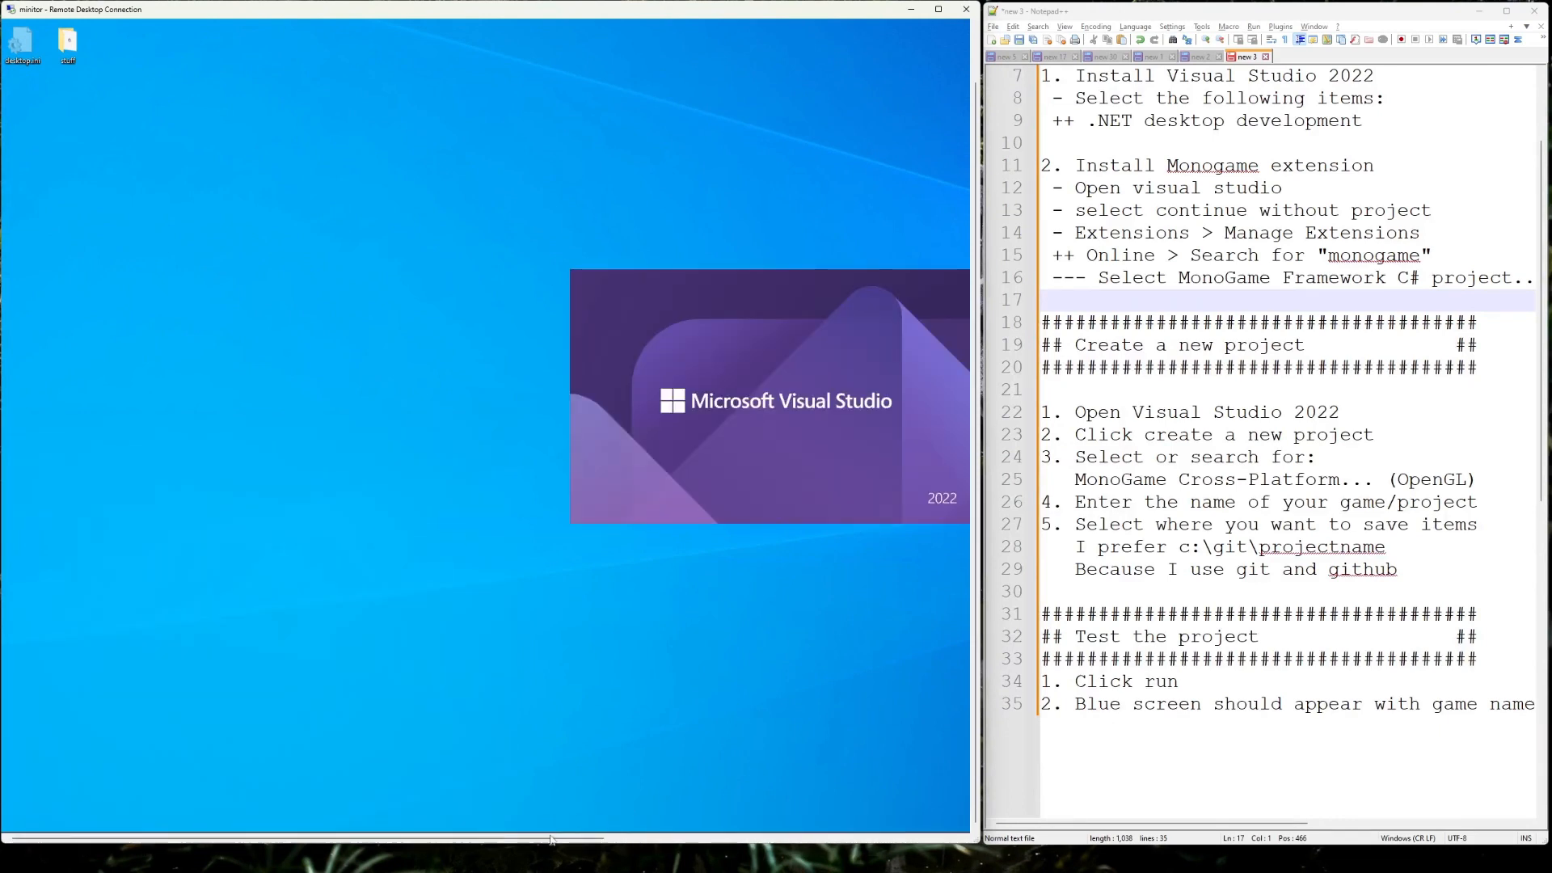
pyautogui.moveTo(552, 839); pyautogui.dragTo(707, 855)
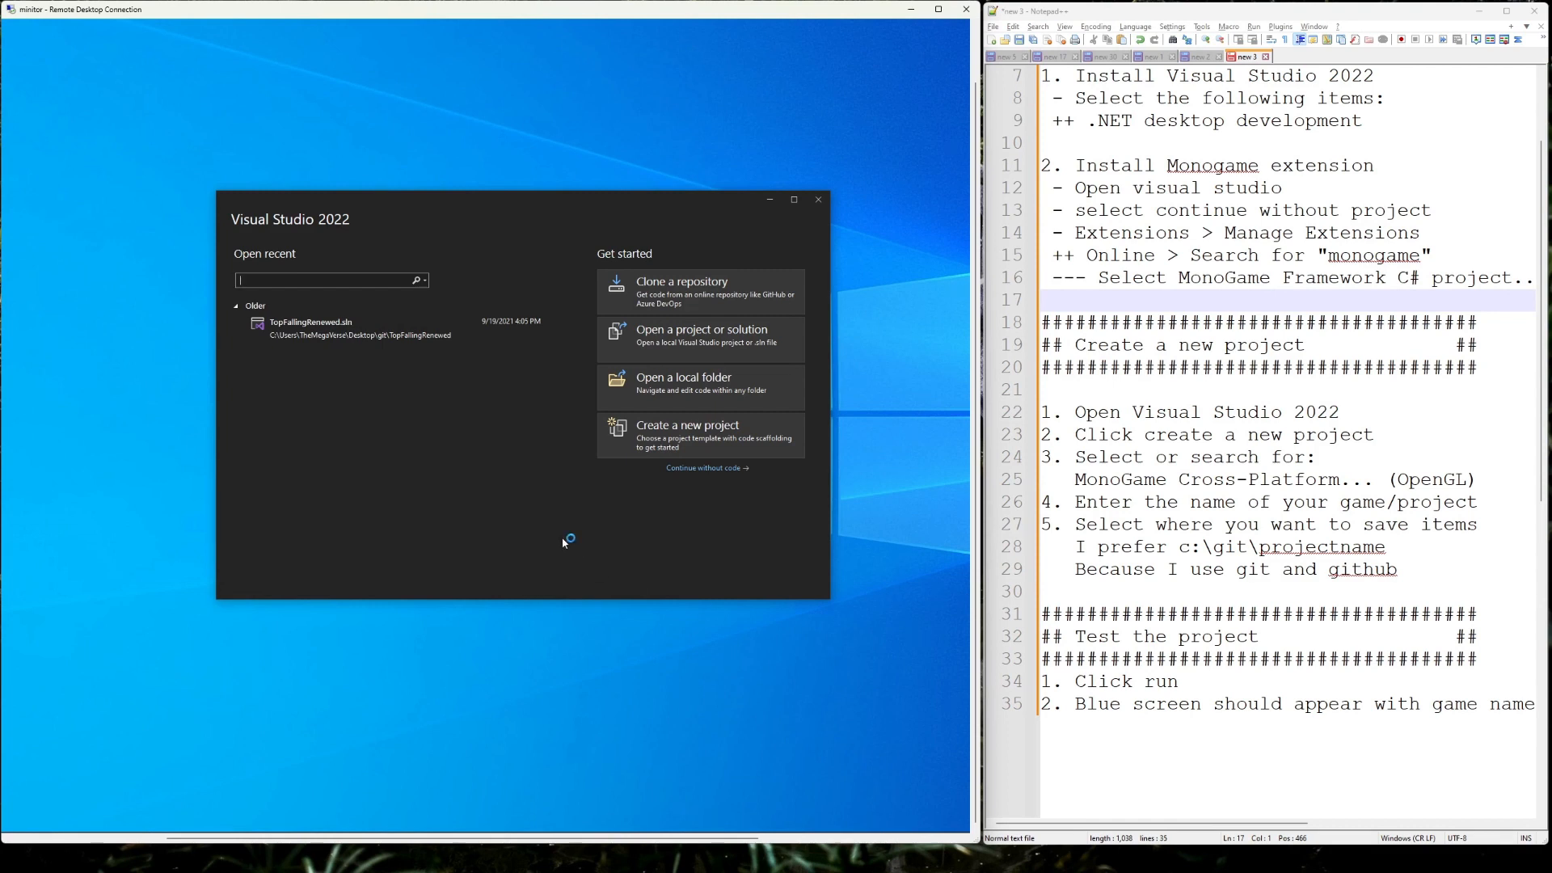
# Start a new project based on the MonoGame Cross-Platform Desktop Application template.
pyautogui.click(715, 441)
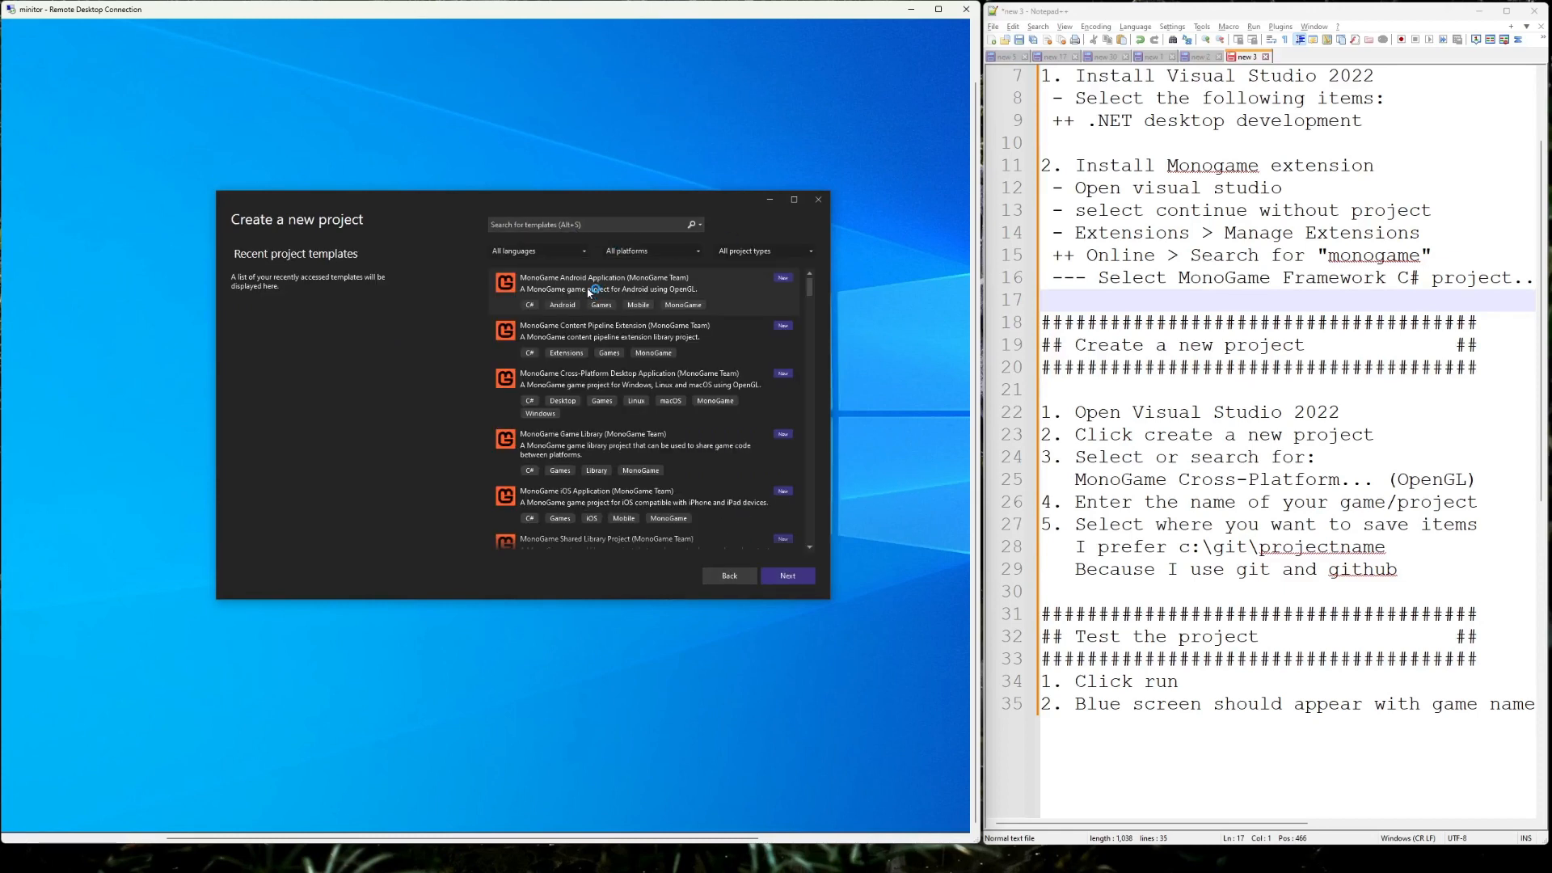
pyautogui.write('mono')
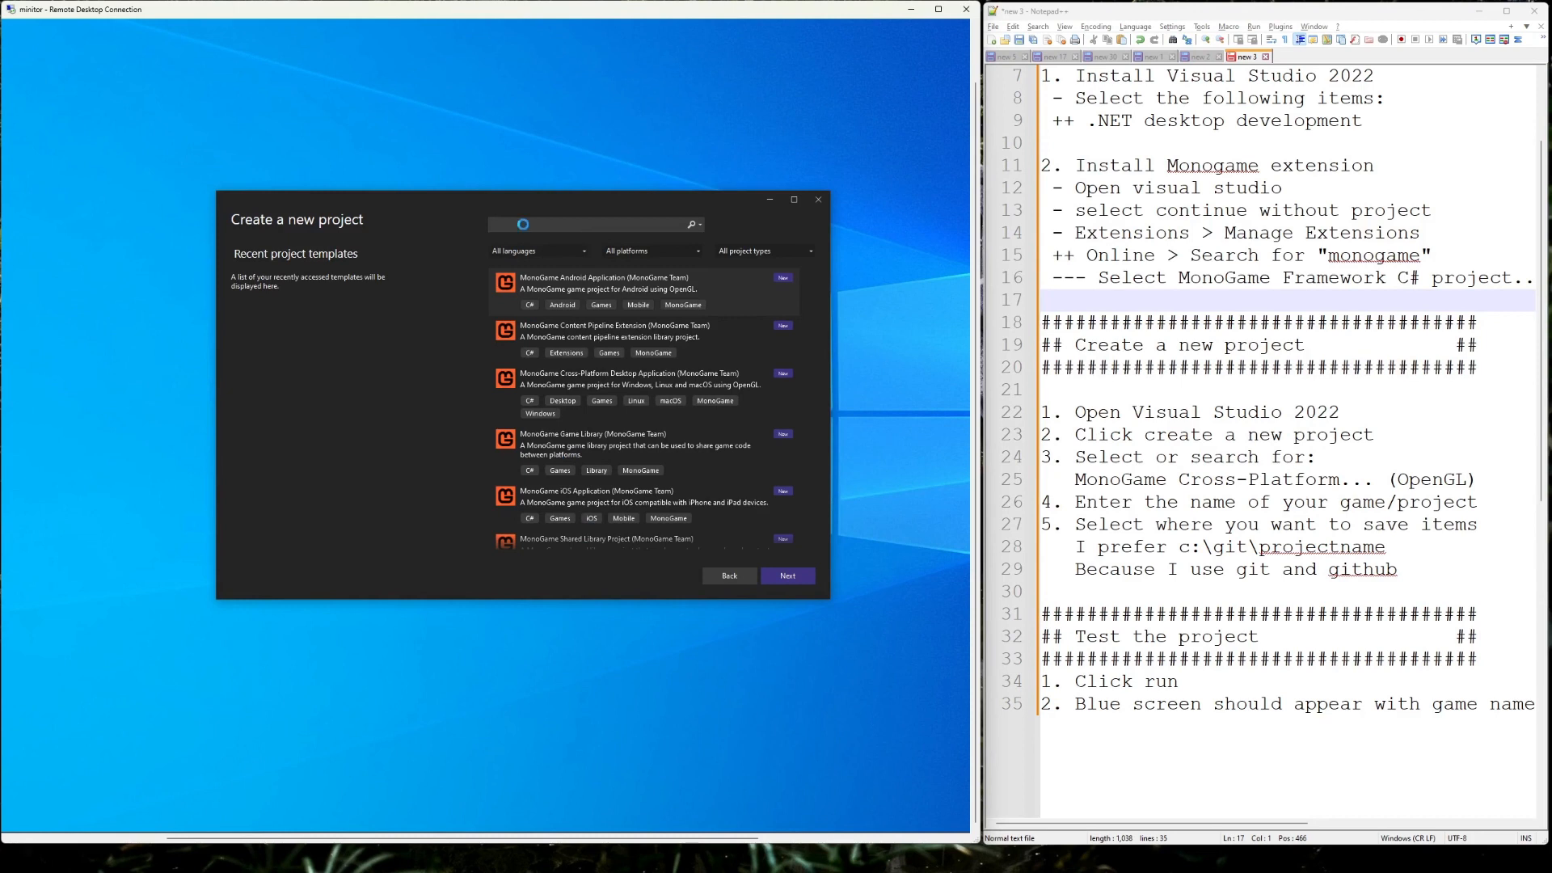
pyautogui.press('BackSpace')
pyautogui.press('BackSpace')
pyautogui.press('BackSpace')
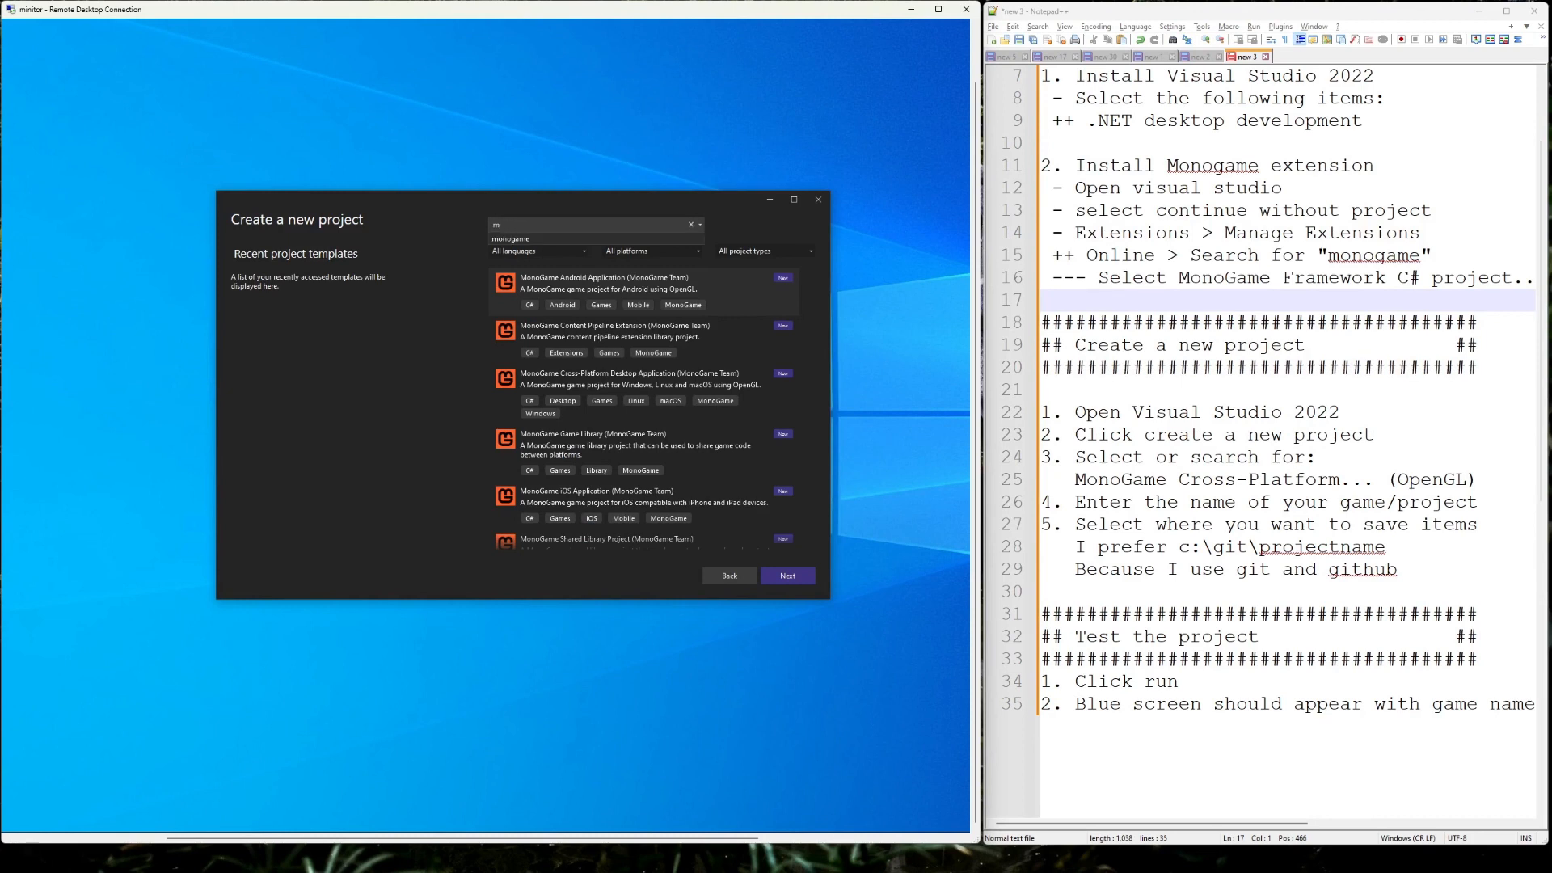
pyautogui.press('BackSpace')
pyautogui.moveTo(1340, 481); pyautogui.dragTo(1178, 480)
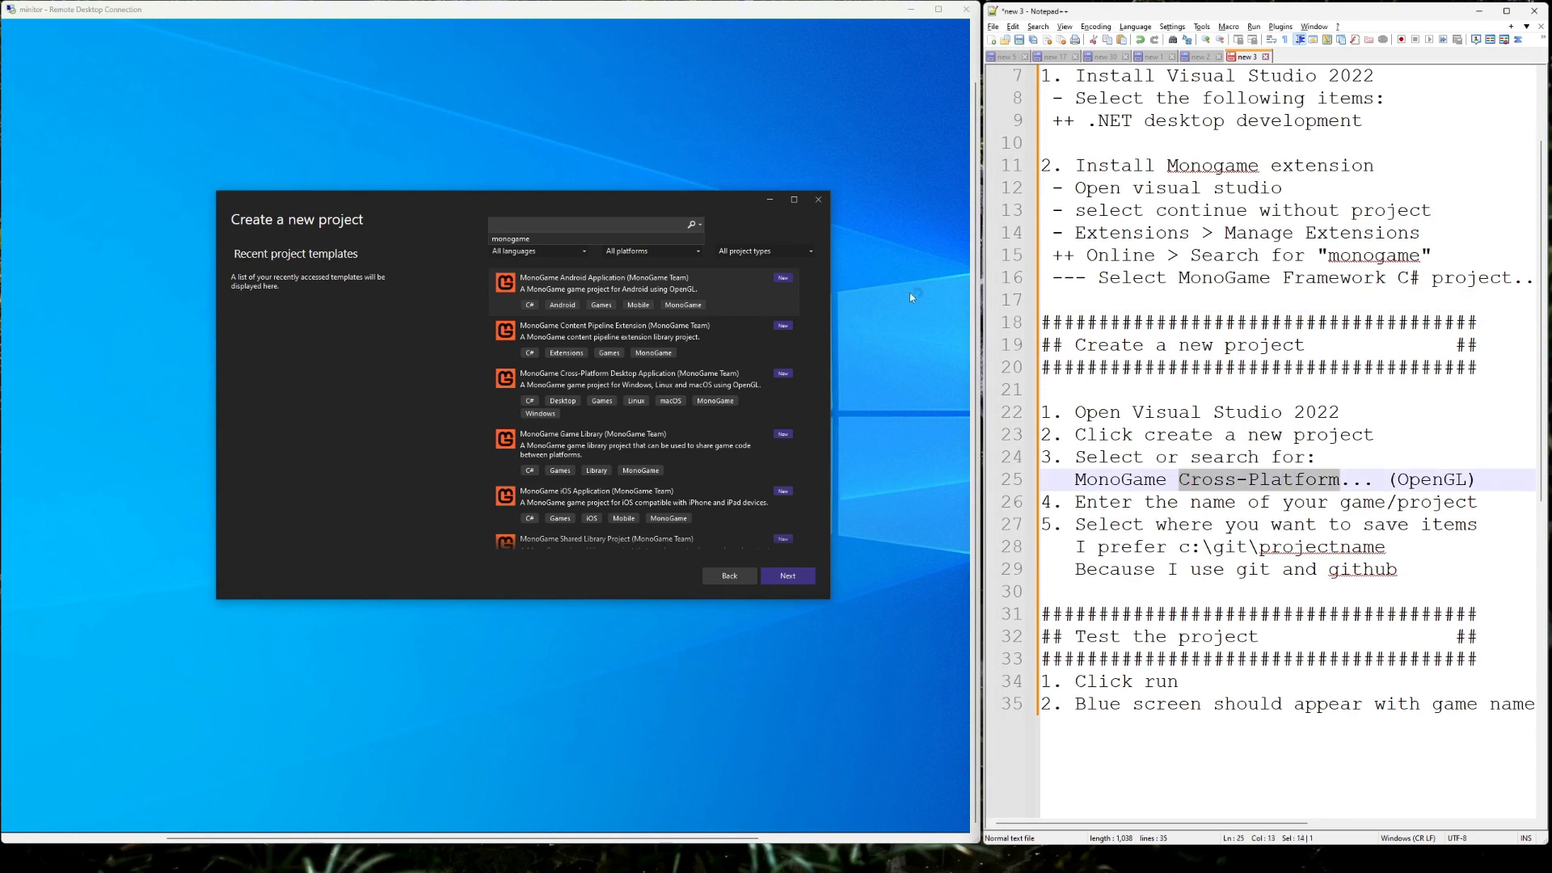
pyautogui.click(549, 376)
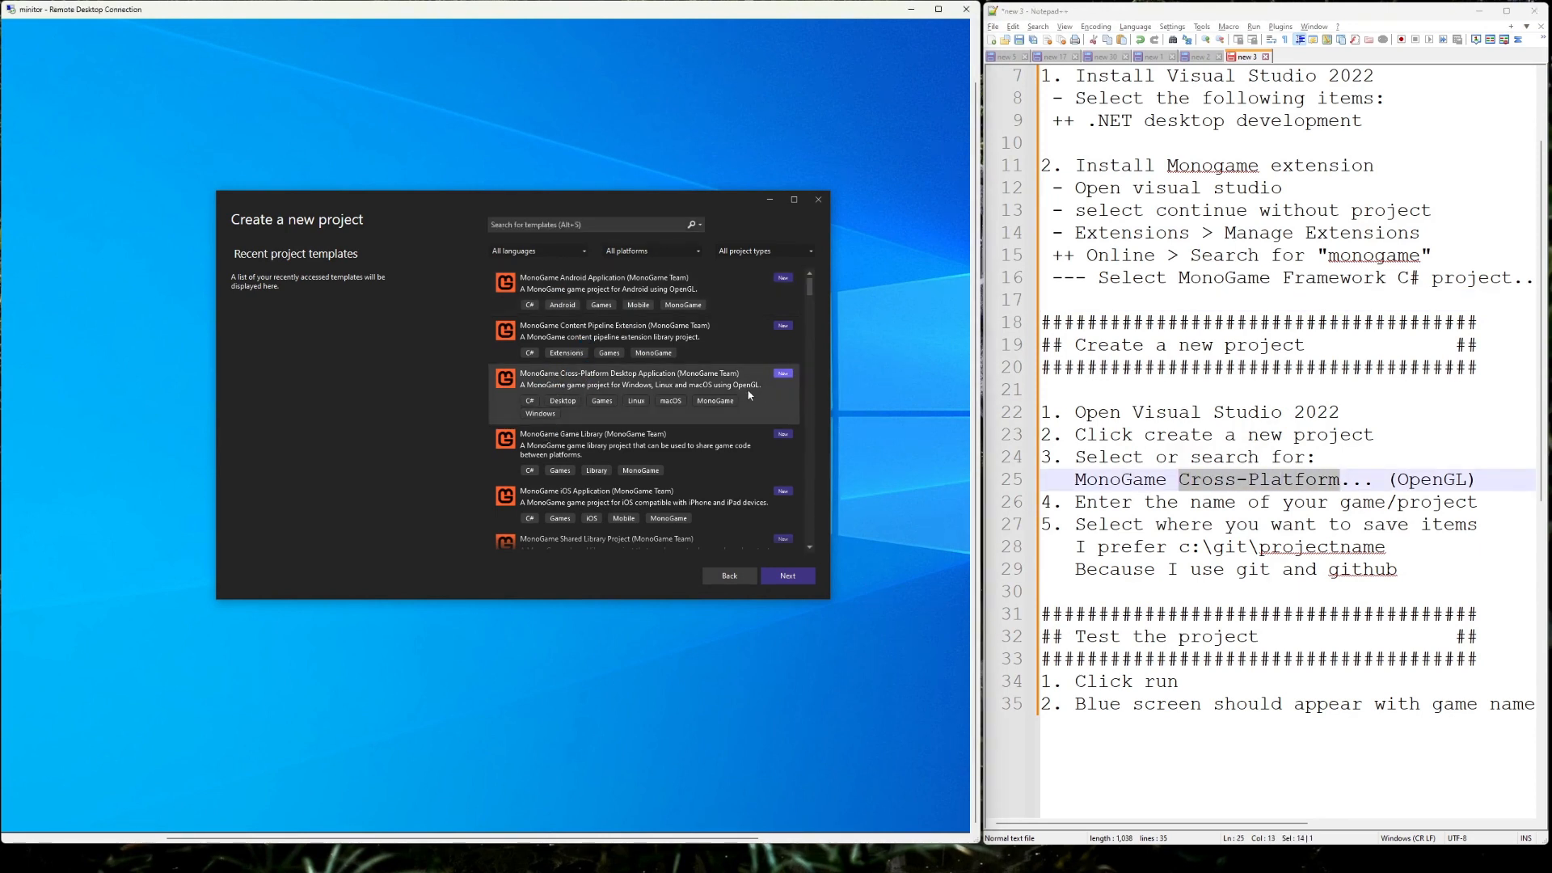
pyautogui.click(787, 576)
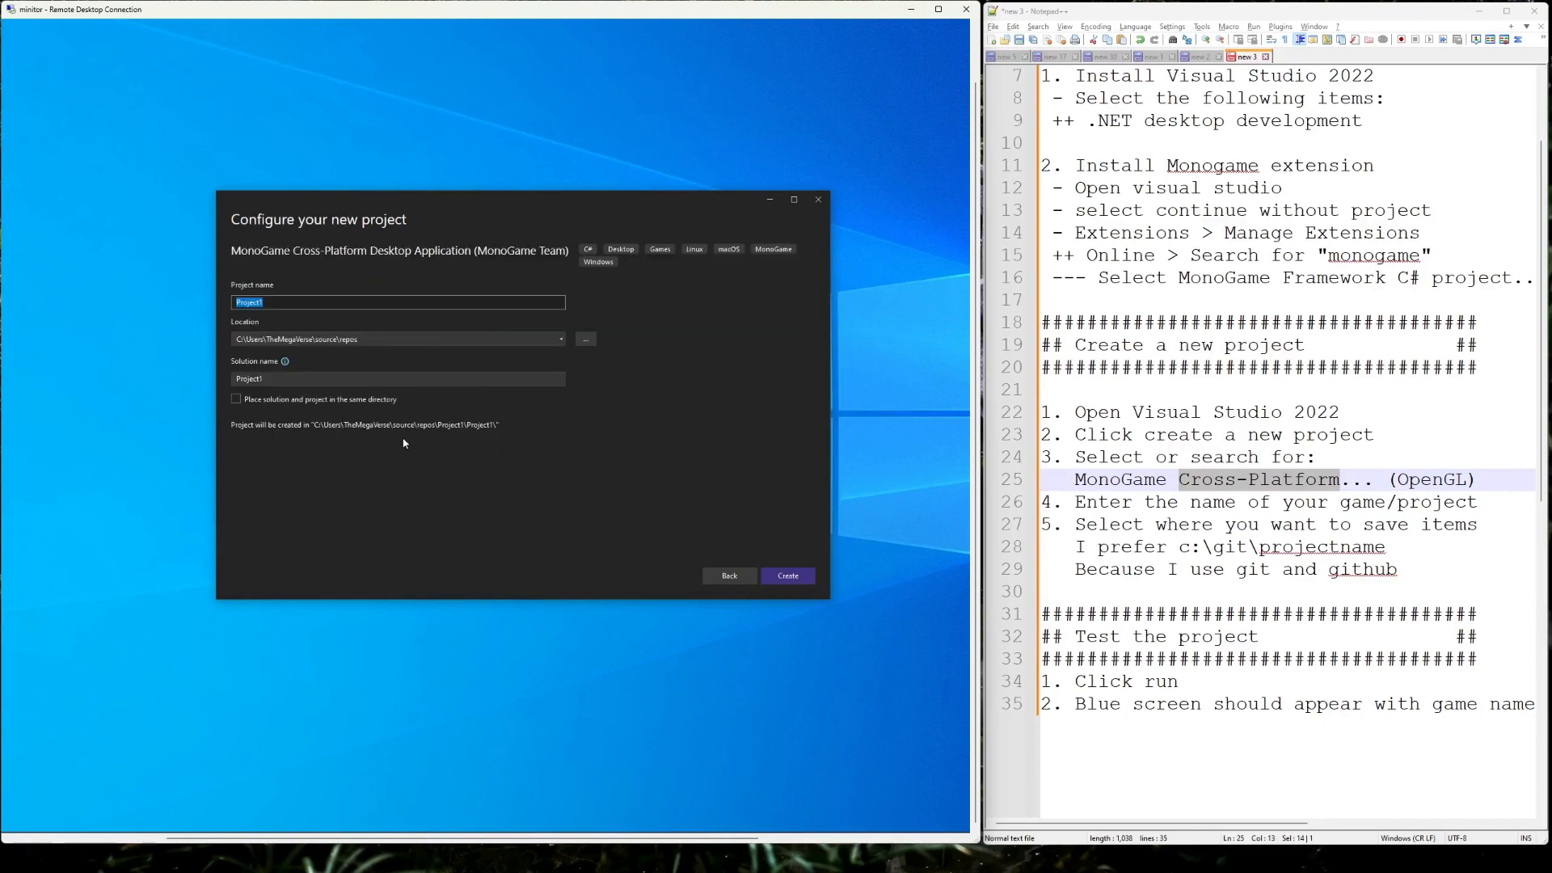
# Name the project Example, set its location to c:\git\, and create it.
pyautogui.write('Example')
pyautogui.click(399, 341)
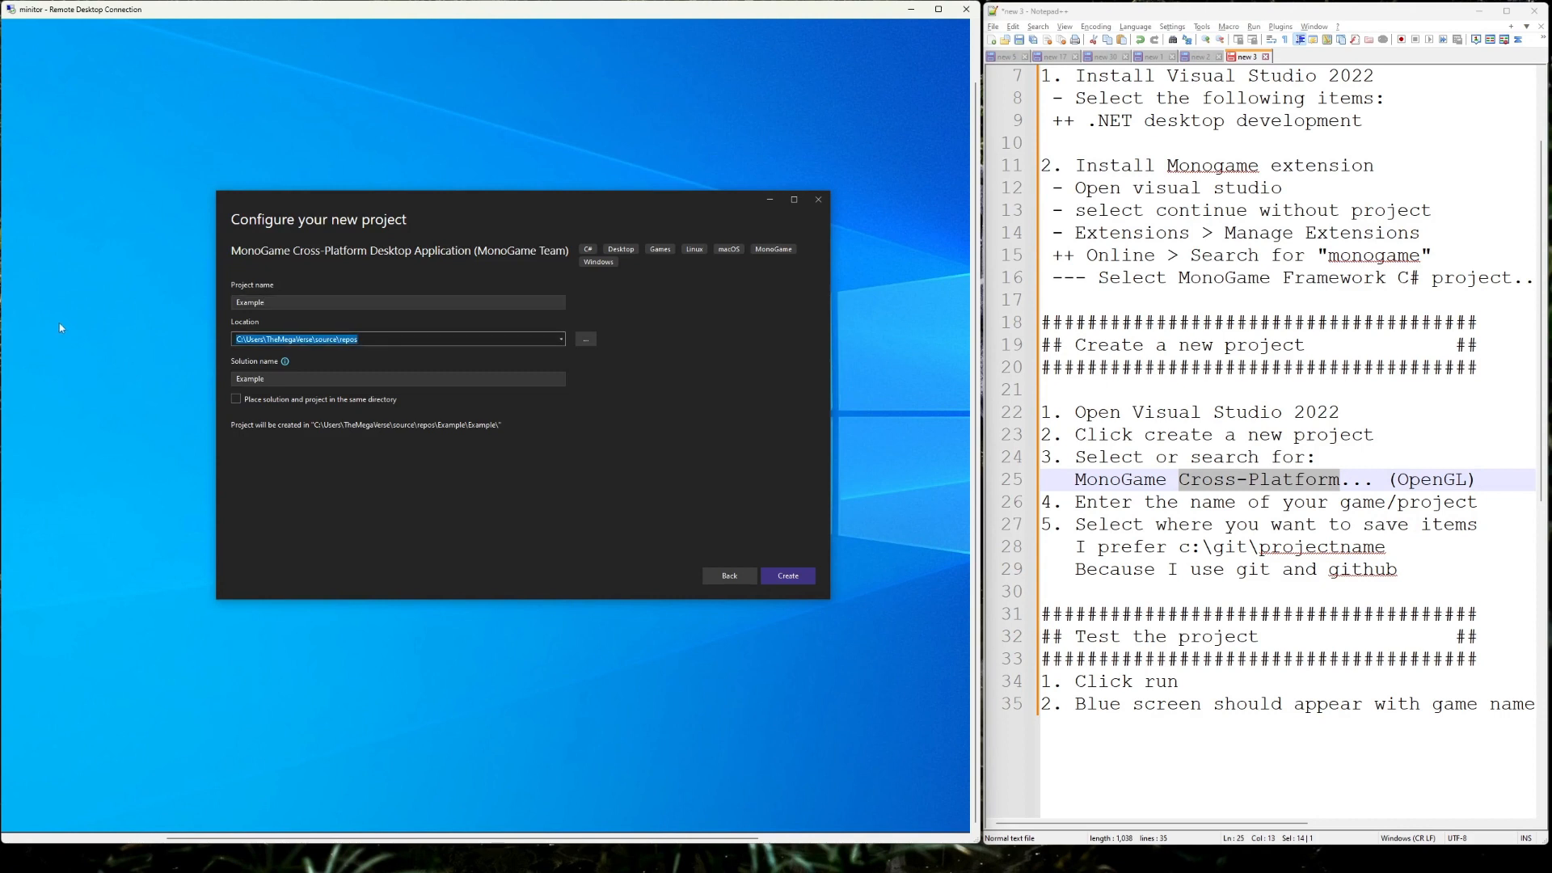
pyautogui.write('c:\\git\\')
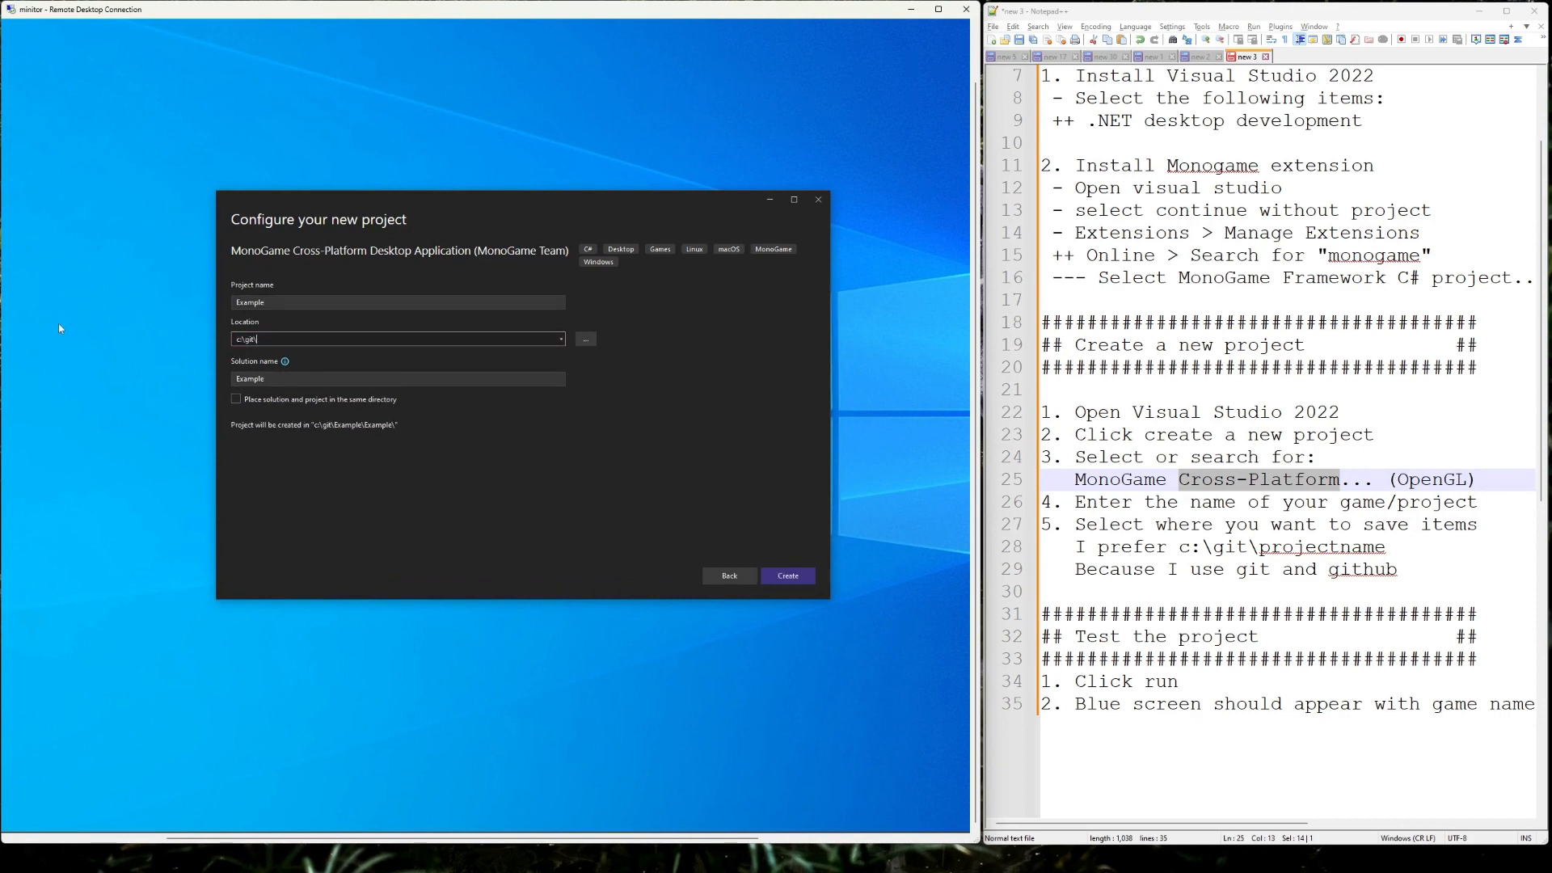
pyautogui.click(258, 347)
pyautogui.click(788, 575)
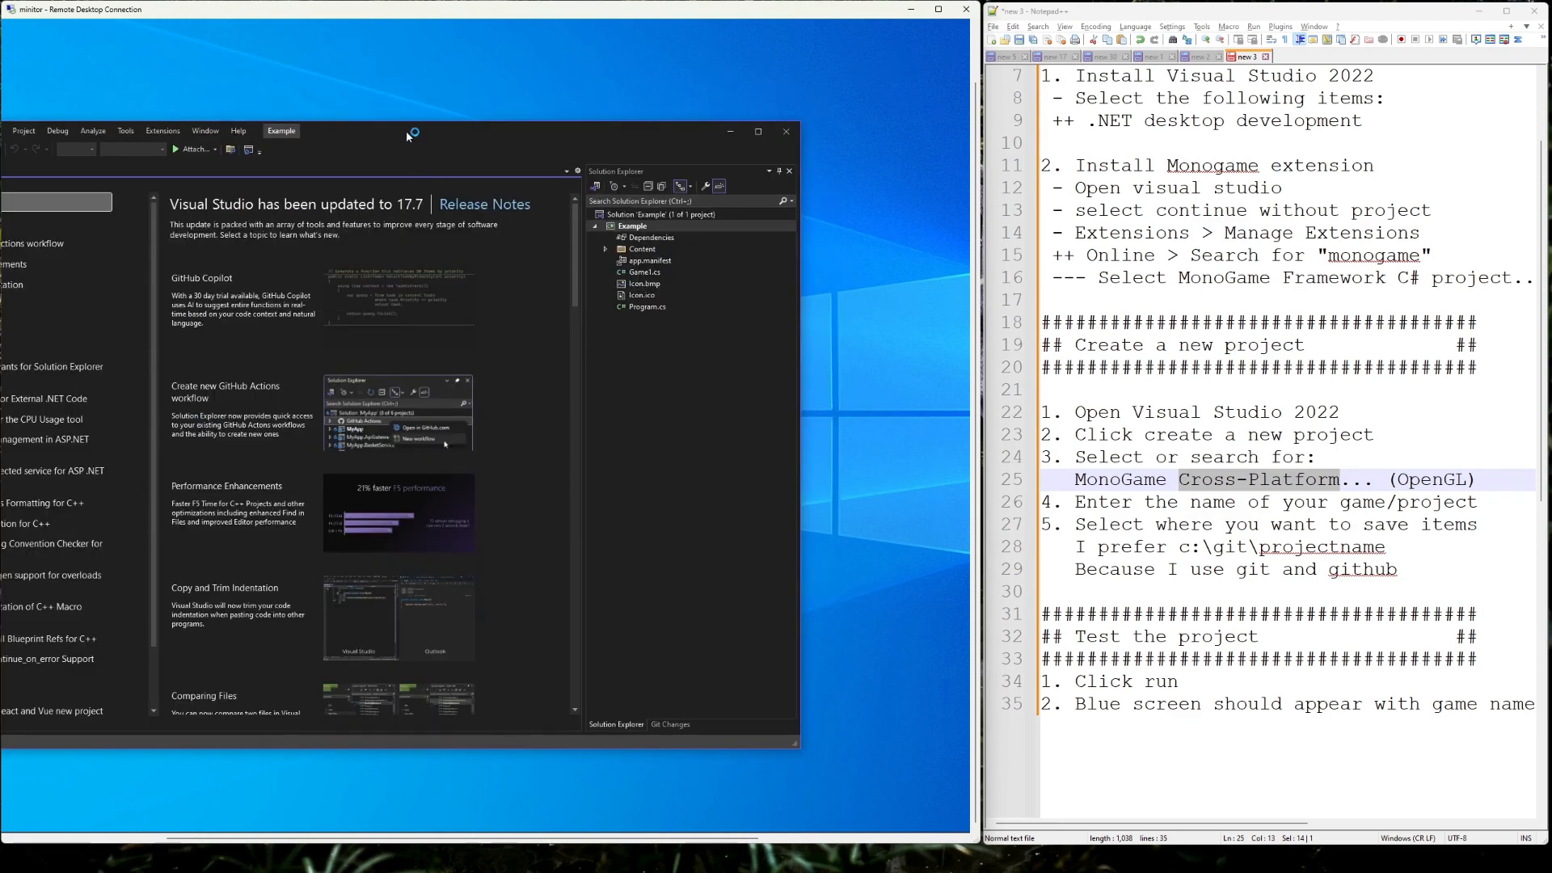
# Close the What's New page, then test-run the Example project and close its game window.
pyautogui.moveTo(405, 129); pyautogui.dragTo(546, 106)
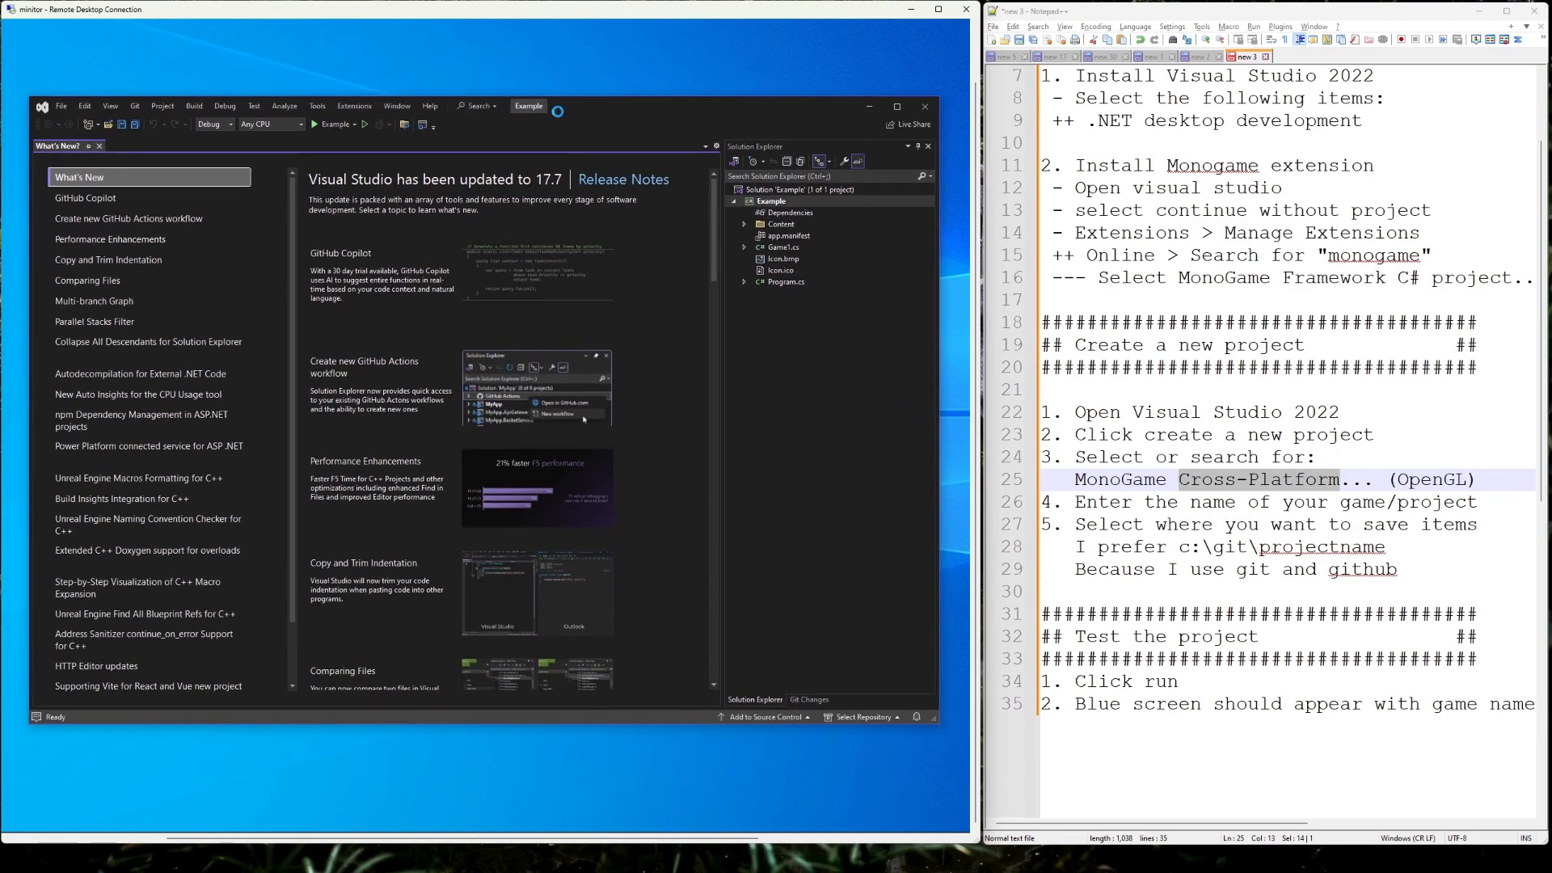
pyautogui.click(99, 146)
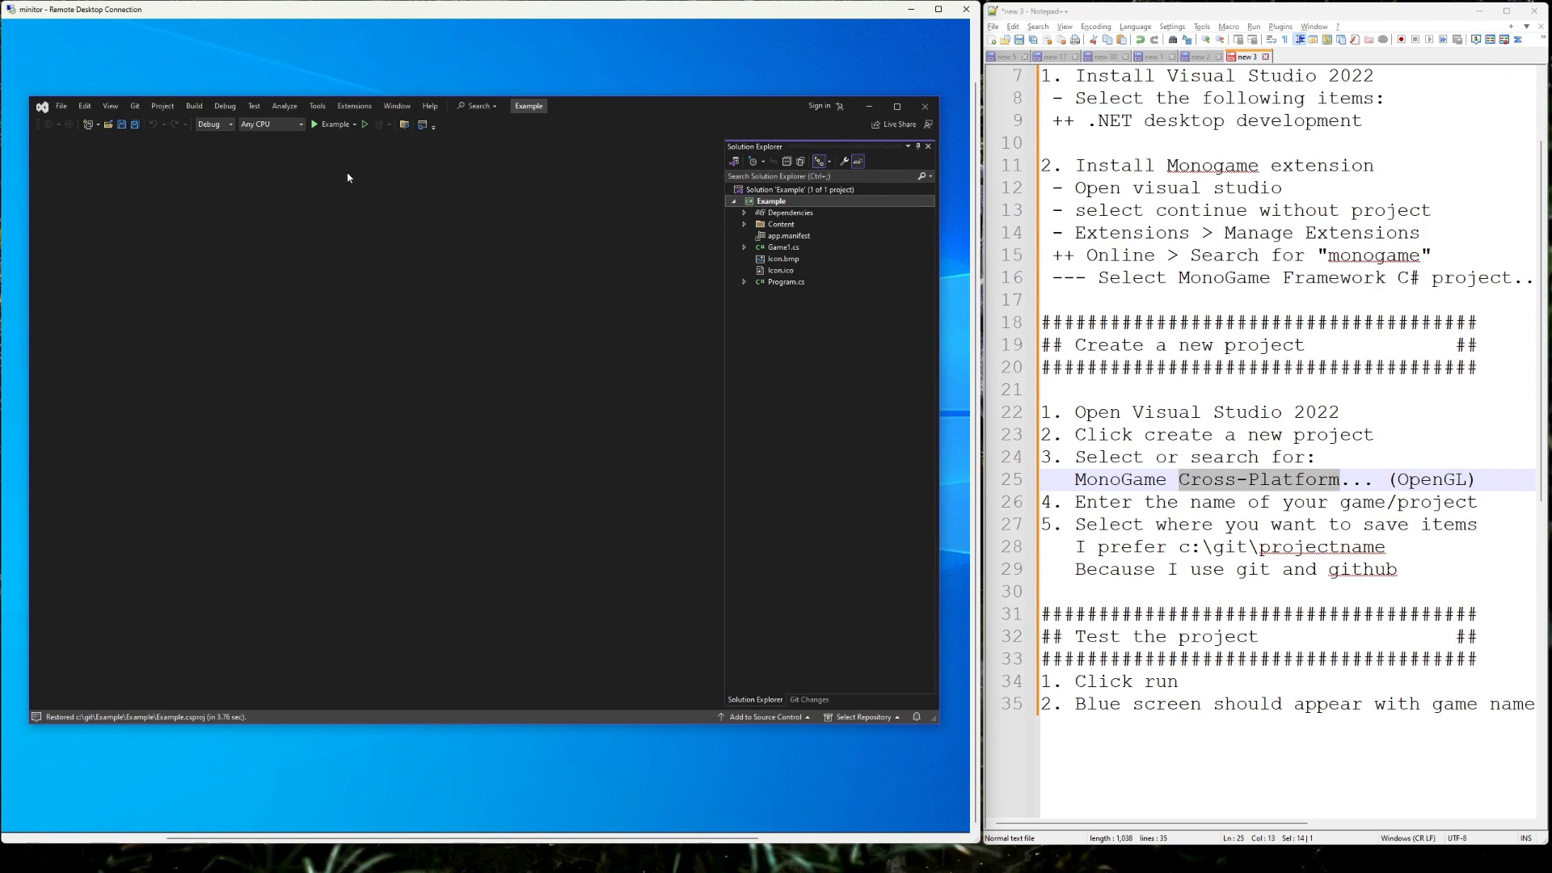
pyautogui.click(331, 127)
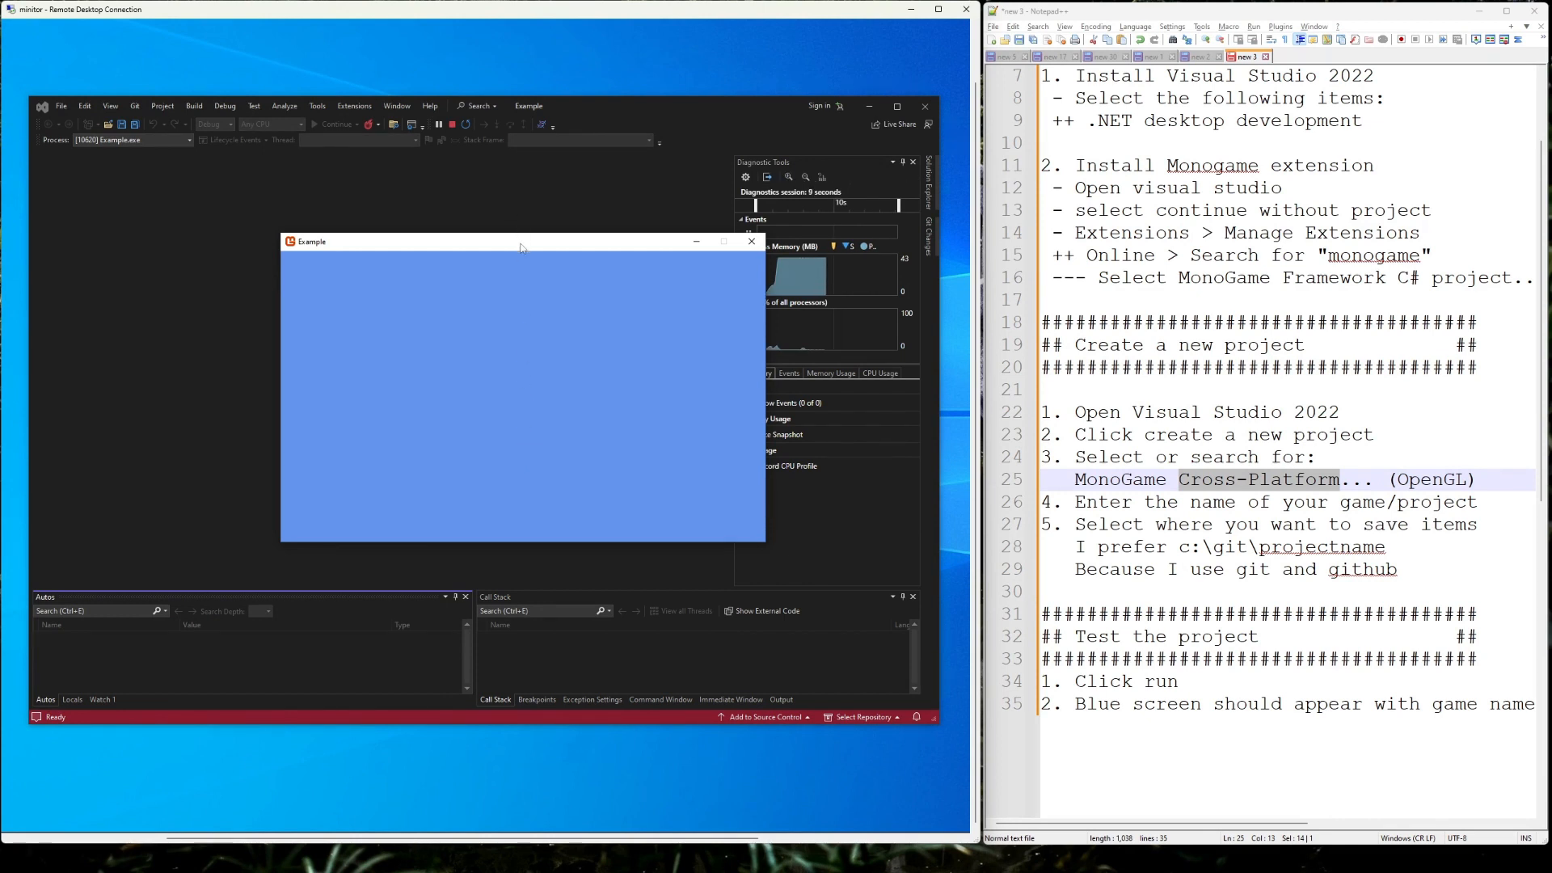
pyautogui.moveTo(522, 248); pyautogui.dragTo(371, 210)
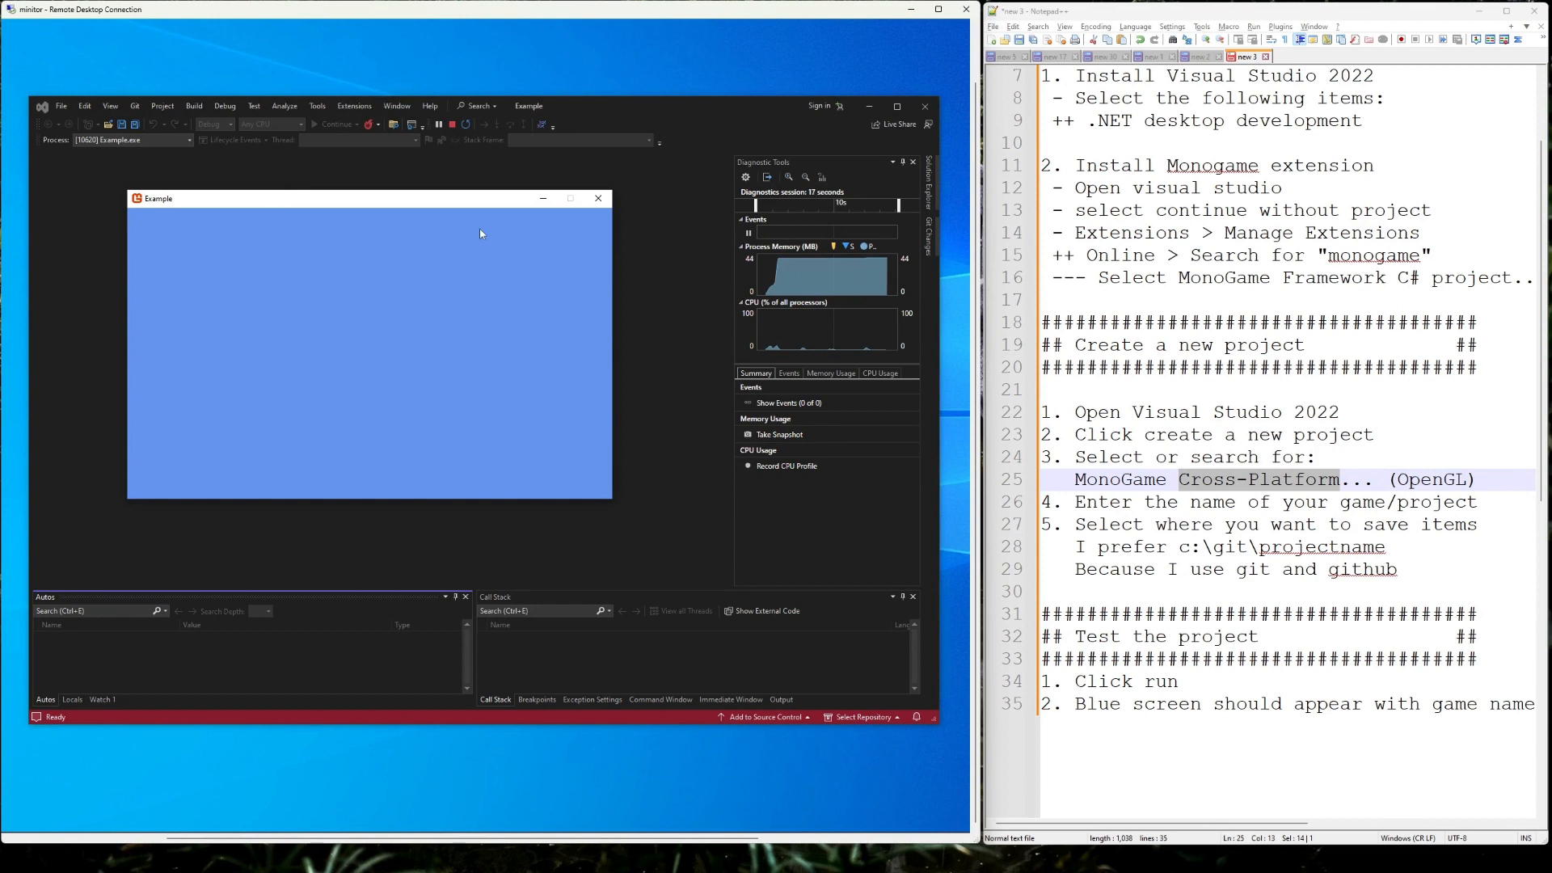
pyautogui.click(599, 199)
# Open Game1.cs and Program.cs, and examine the Program.cs line that creates the Game1 object.
pyautogui.click(760, 248)
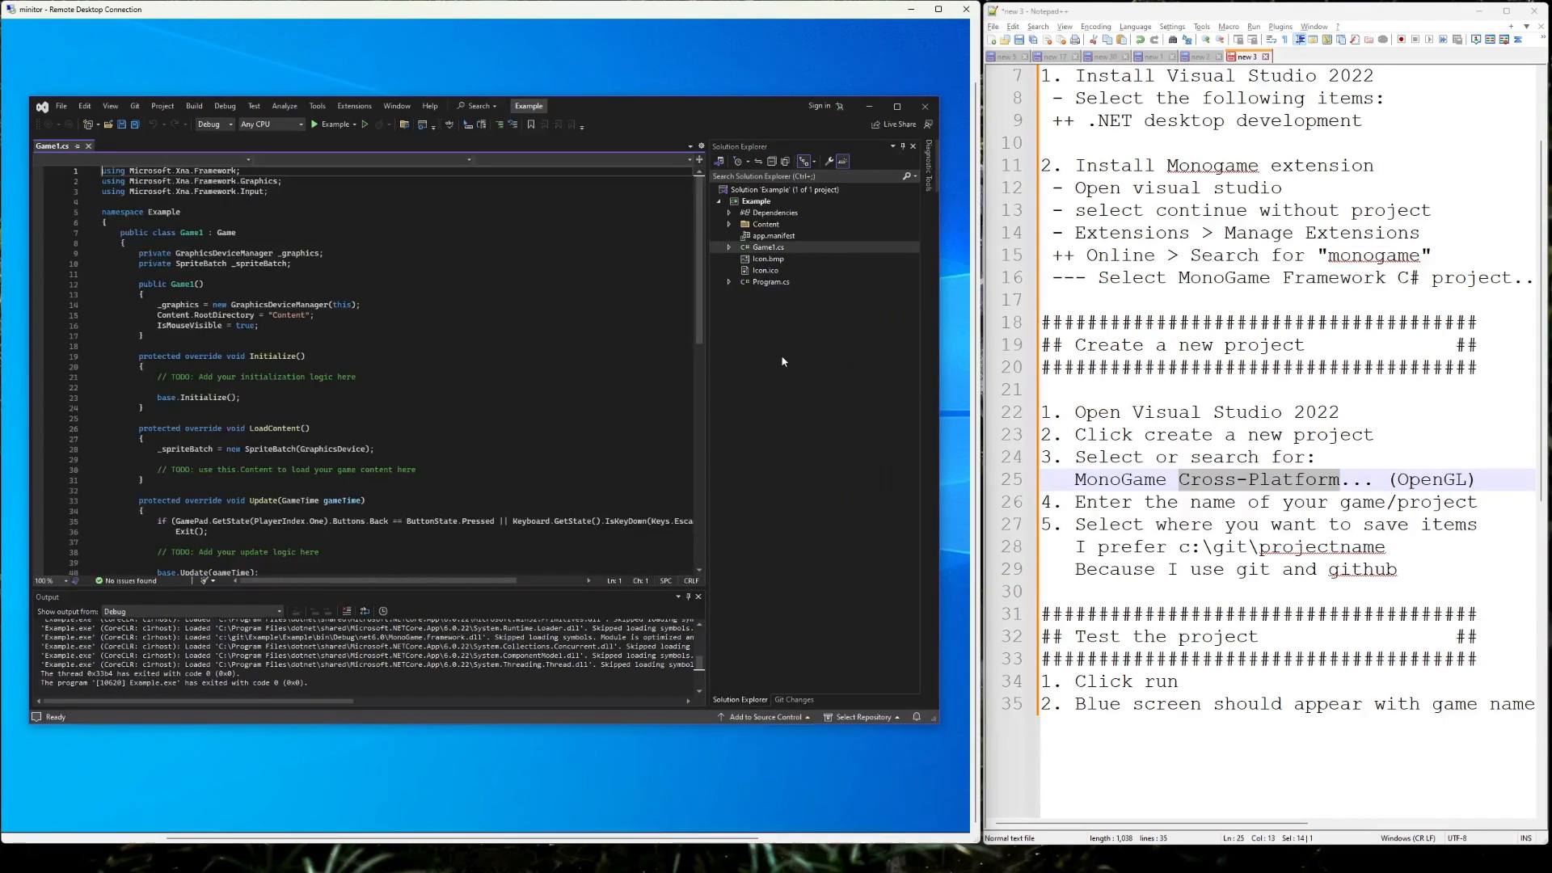
pyautogui.doubleClick(758, 284)
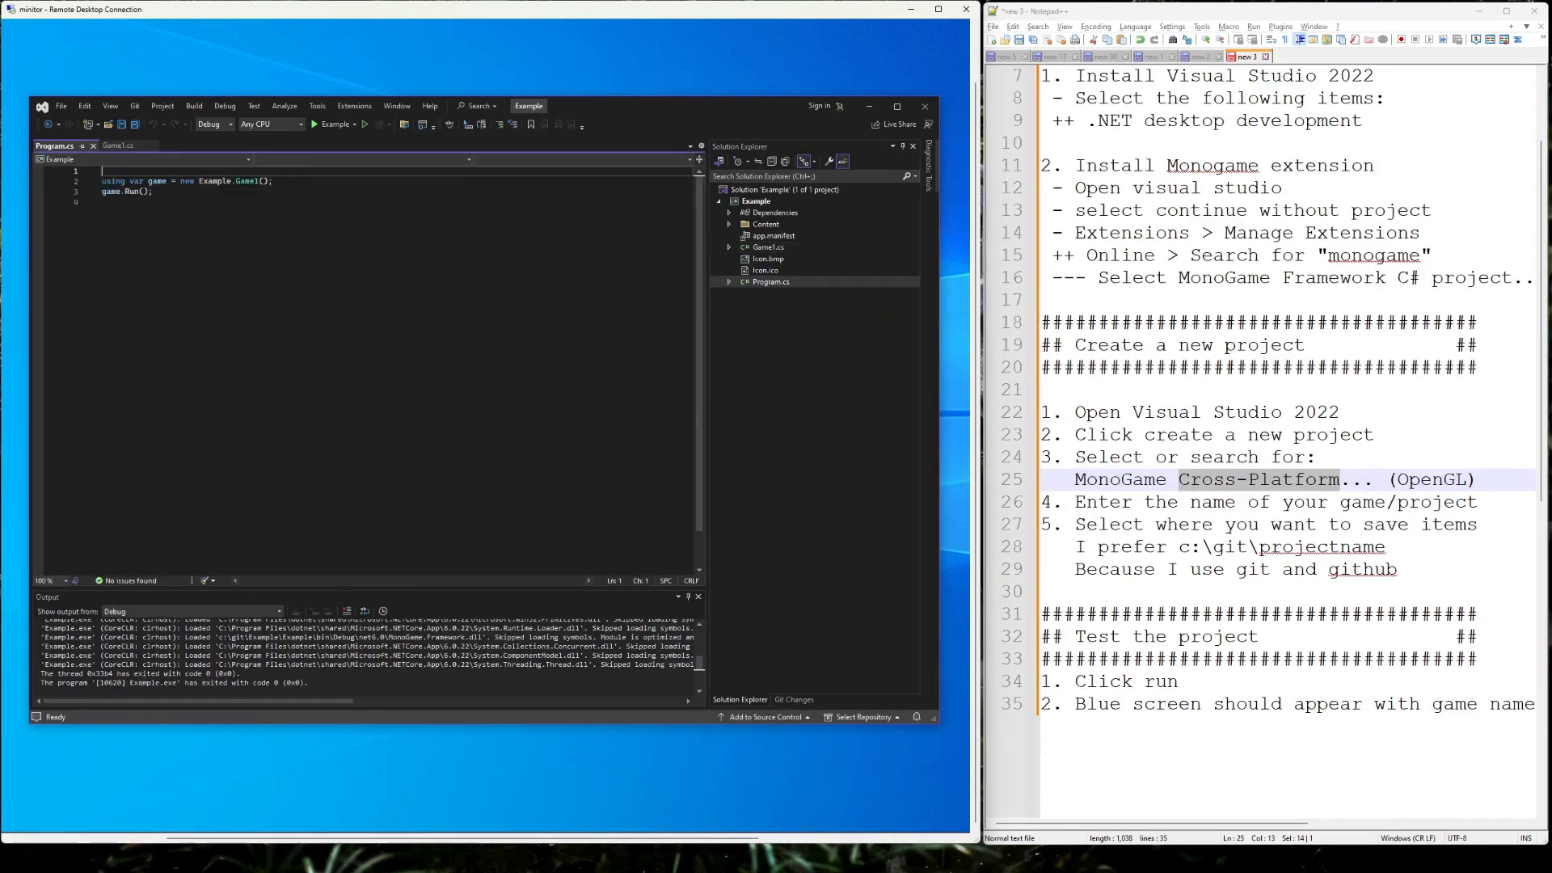
pyautogui.press('Down')
pyautogui.press('Down')
pyautogui.press('Down')
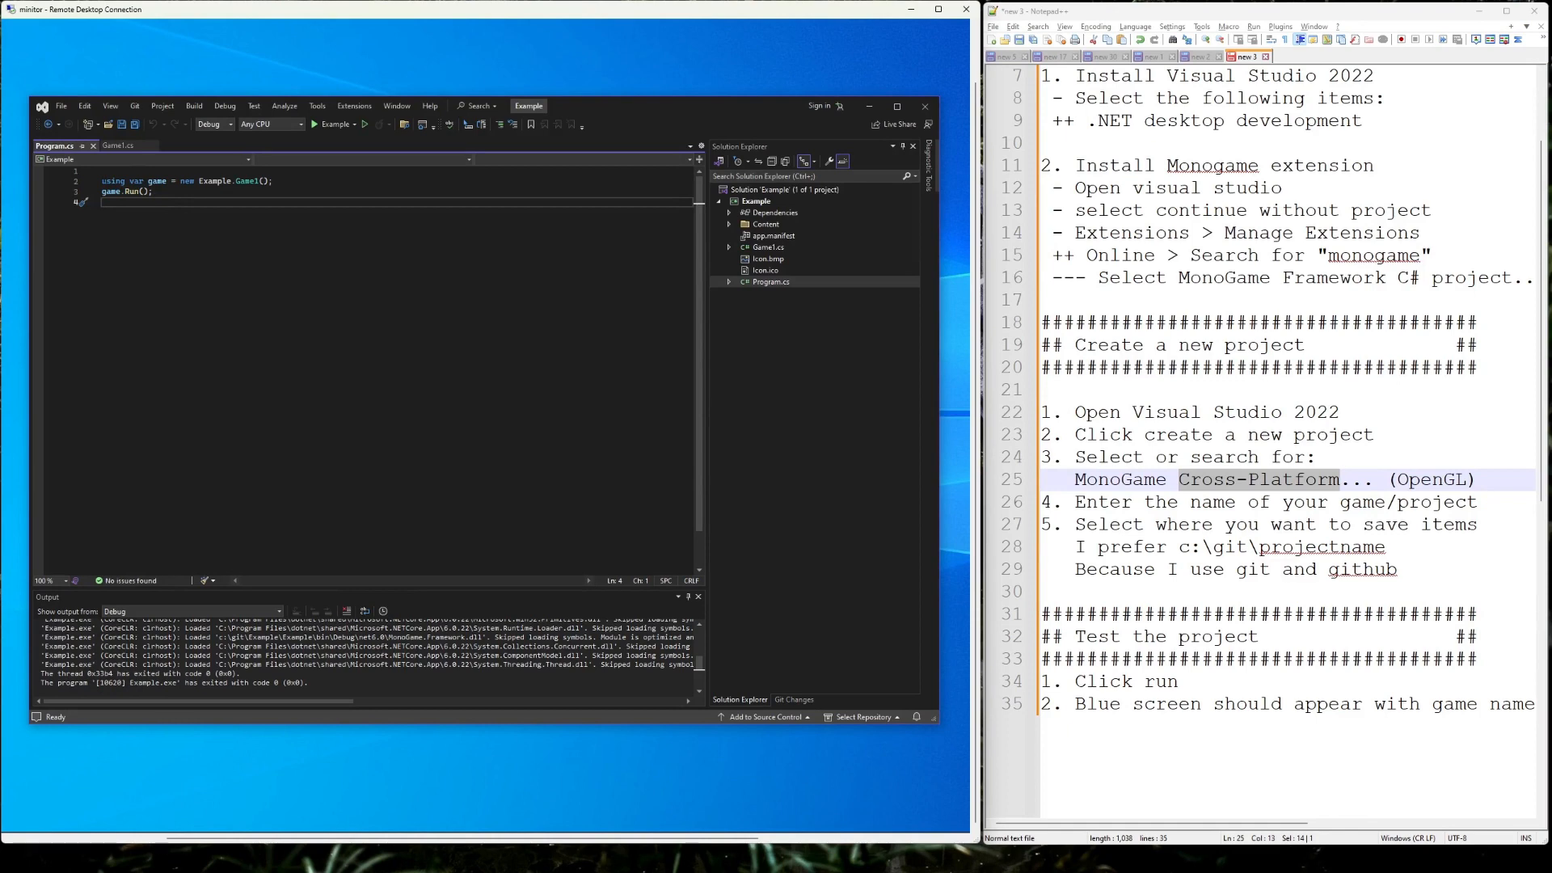
pyautogui.moveTo(274, 181); pyautogui.dragTo(236, 182)
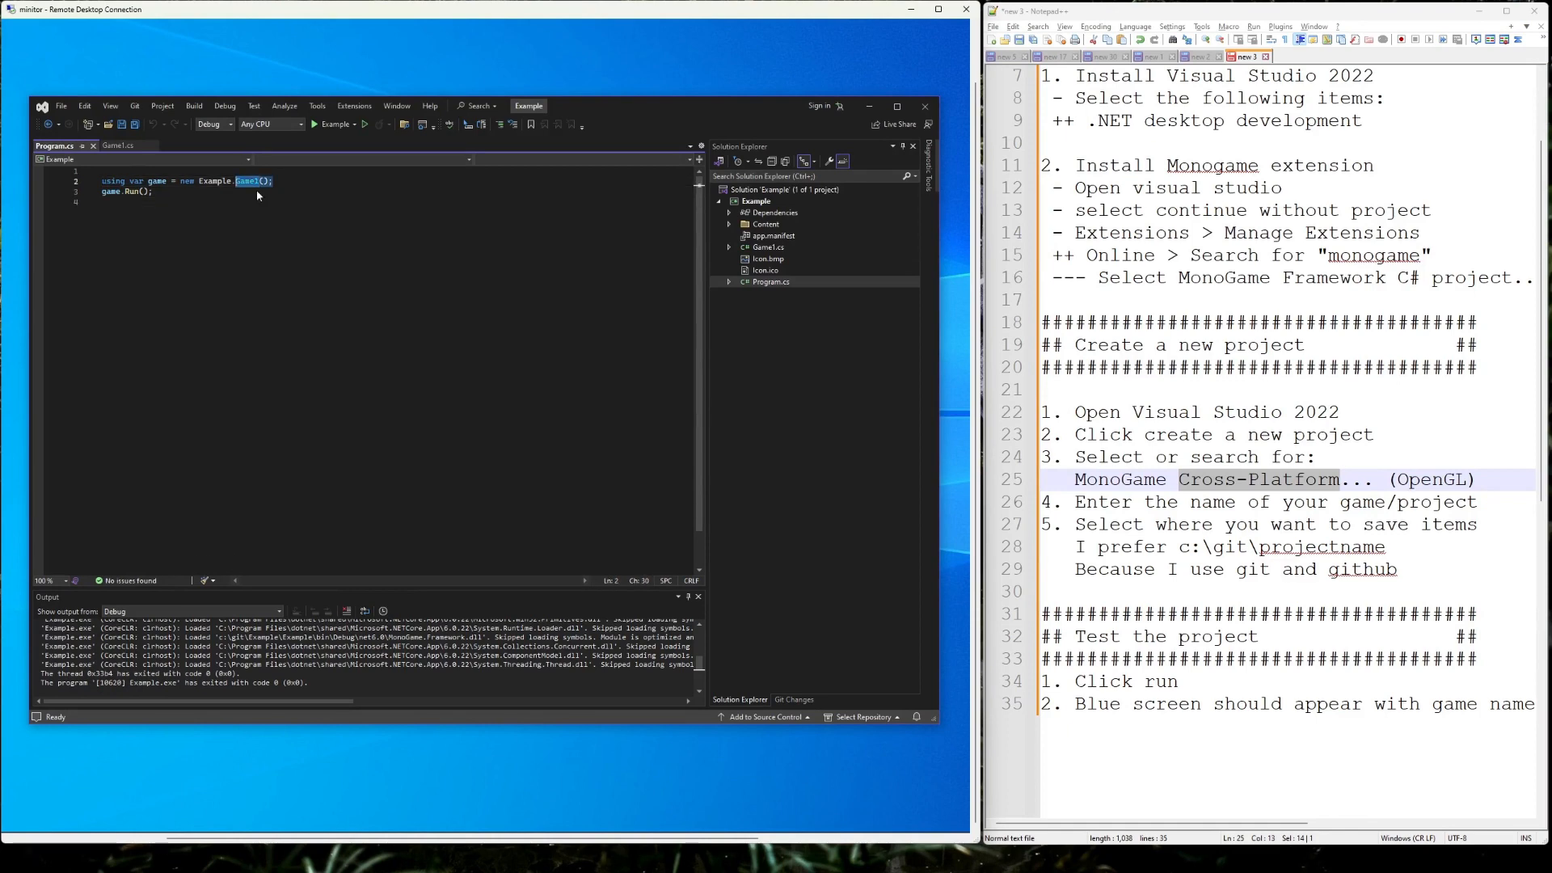
# Return to Game1.cs and examine its constructor and the Initialize, LoadContent, Update and Draw methods.
pyautogui.doubleClick(791, 249)
pyautogui.click(144, 283)
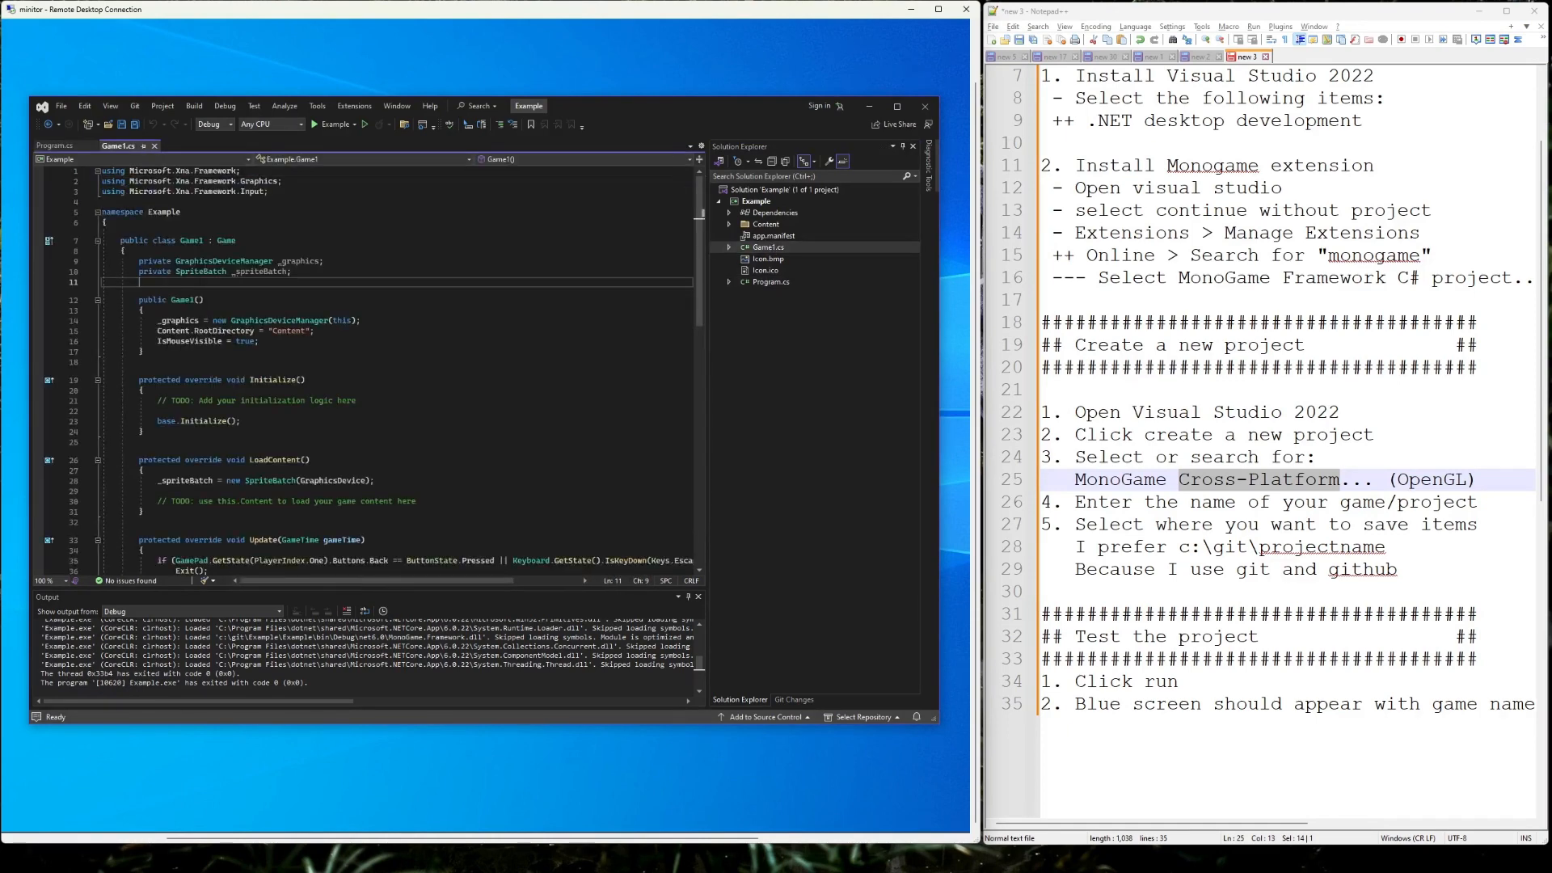
pyautogui.click(144, 310)
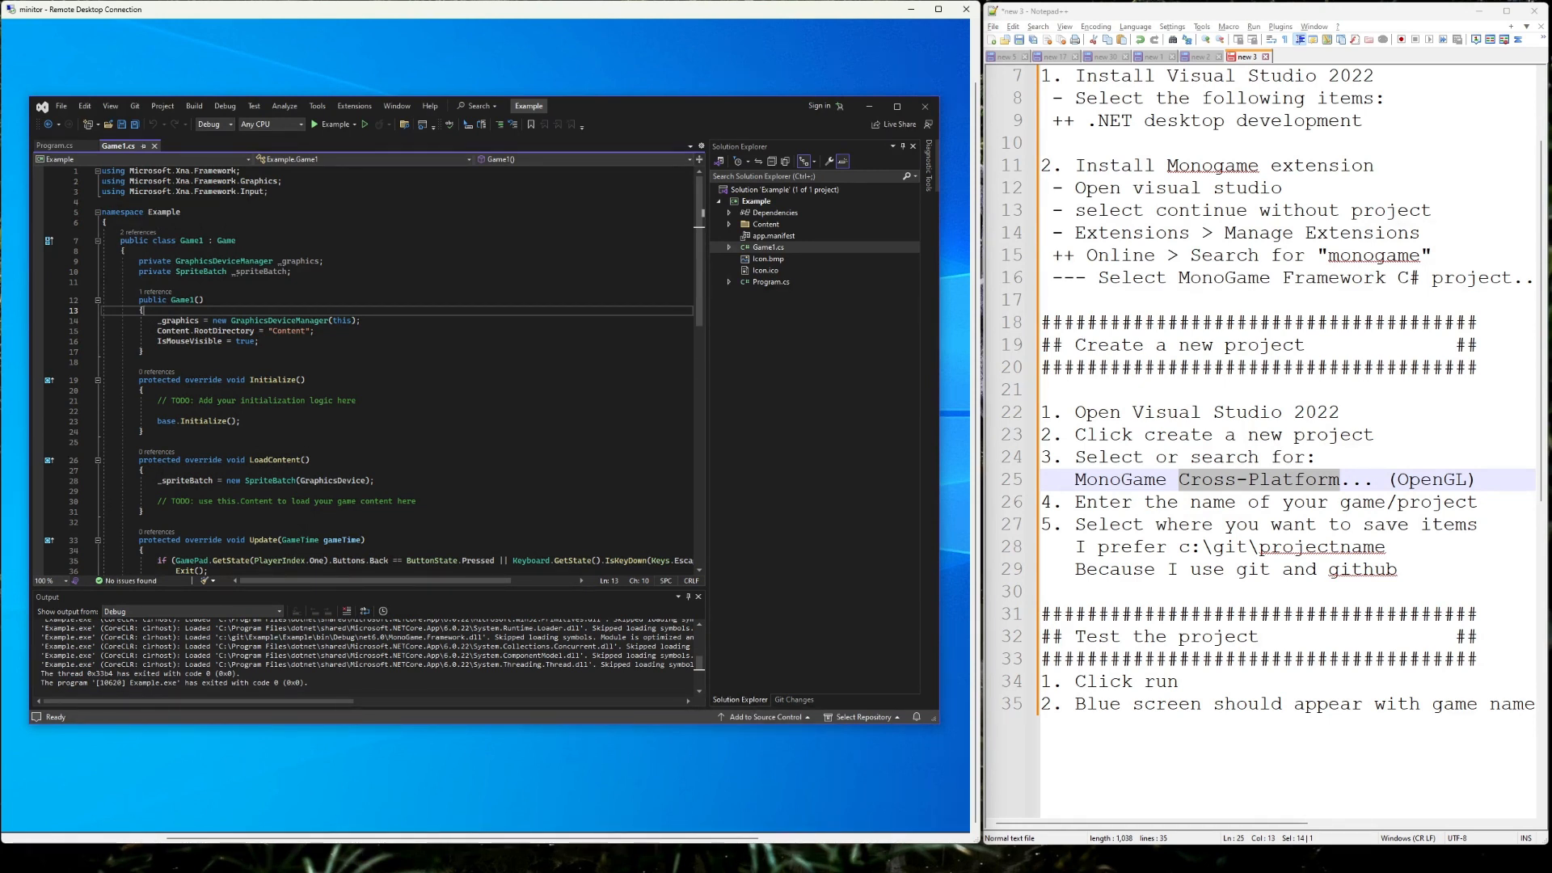
pyautogui.doubleClick(271, 380)
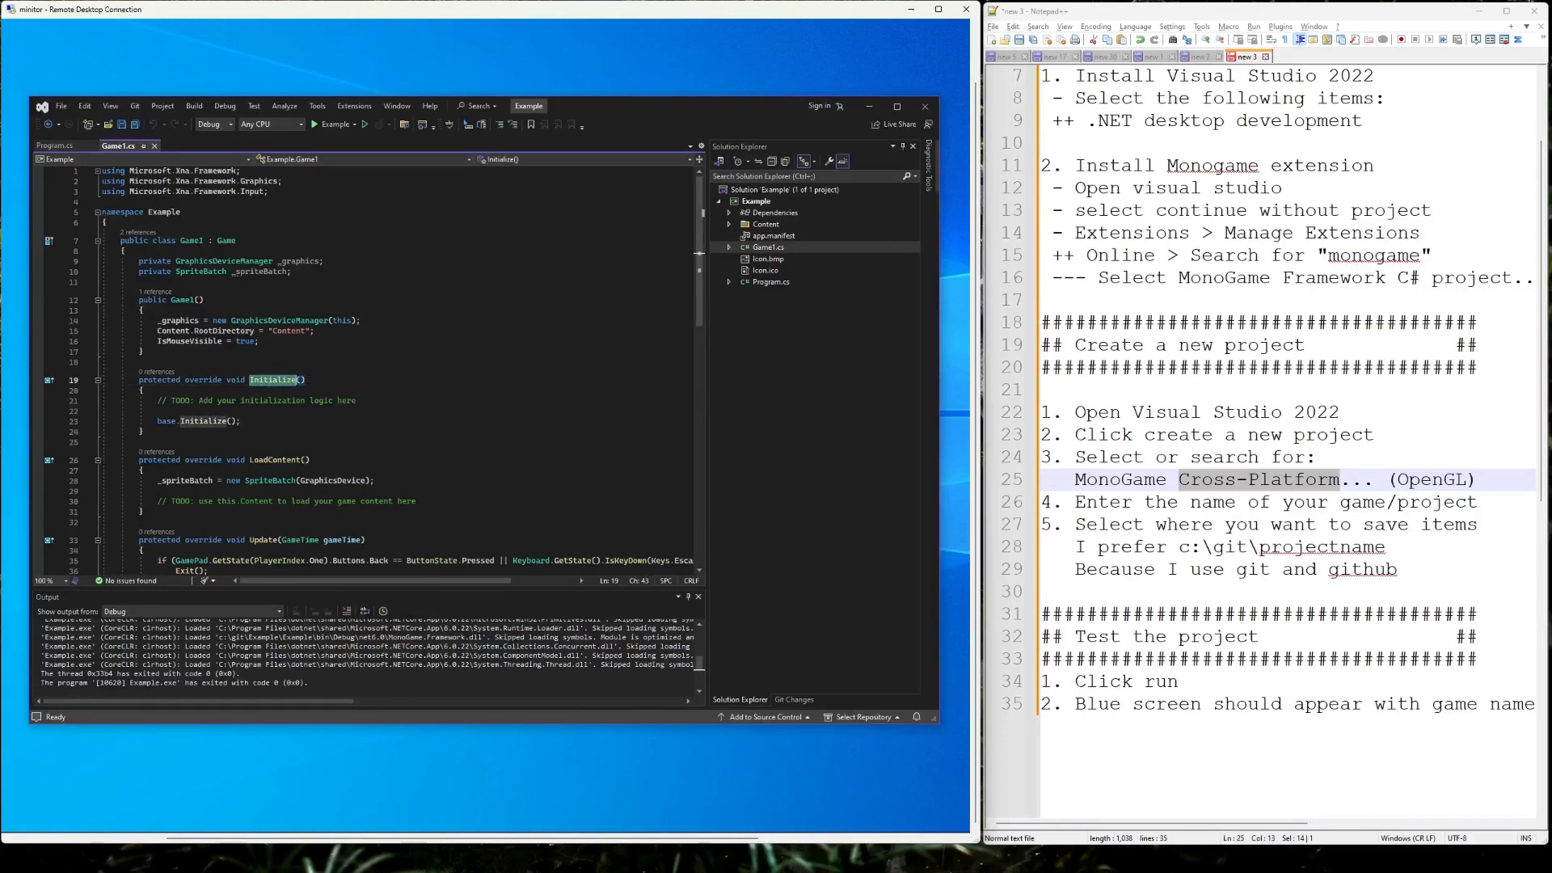
pyautogui.doubleClick(275, 460)
pyautogui.scroll(-5, 275, 460)
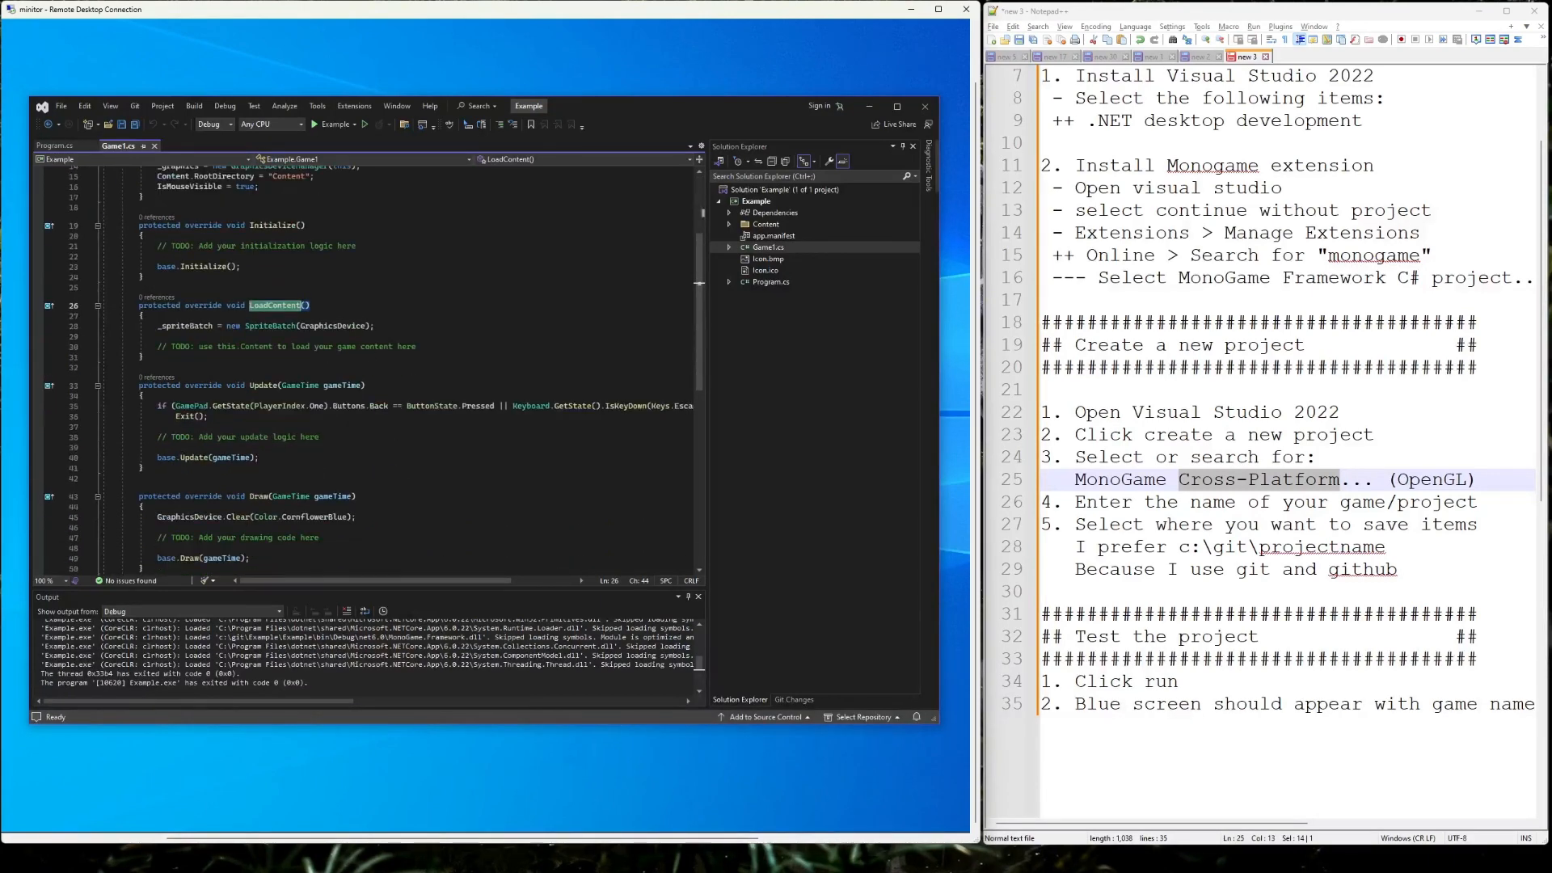
pyautogui.doubleClick(263, 385)
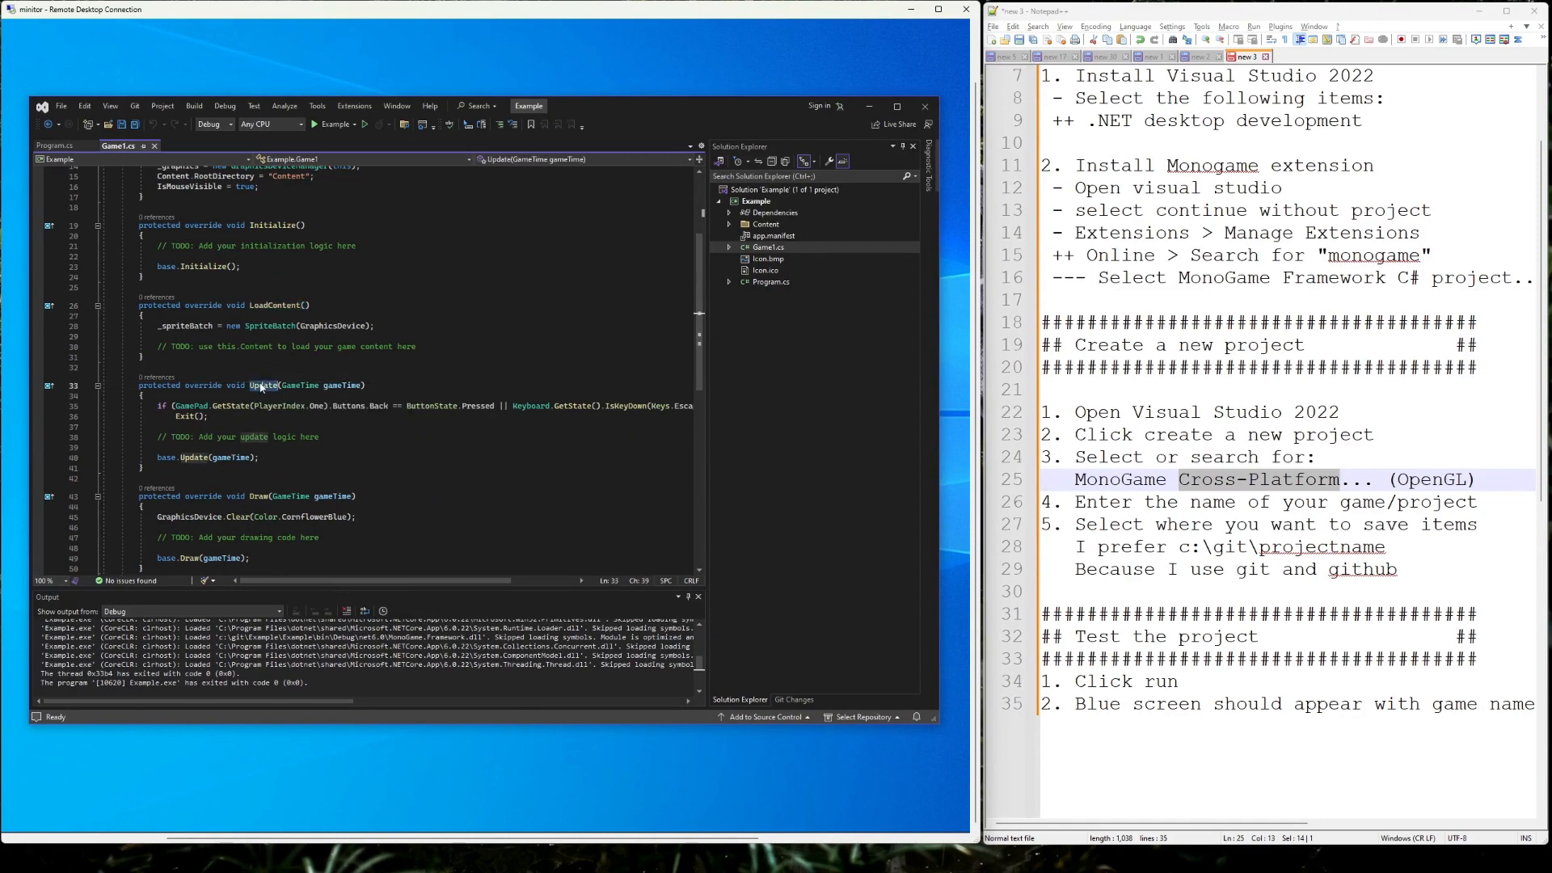
pyautogui.scroll(-2, 262, 386)
pyautogui.doubleClick(258, 434)
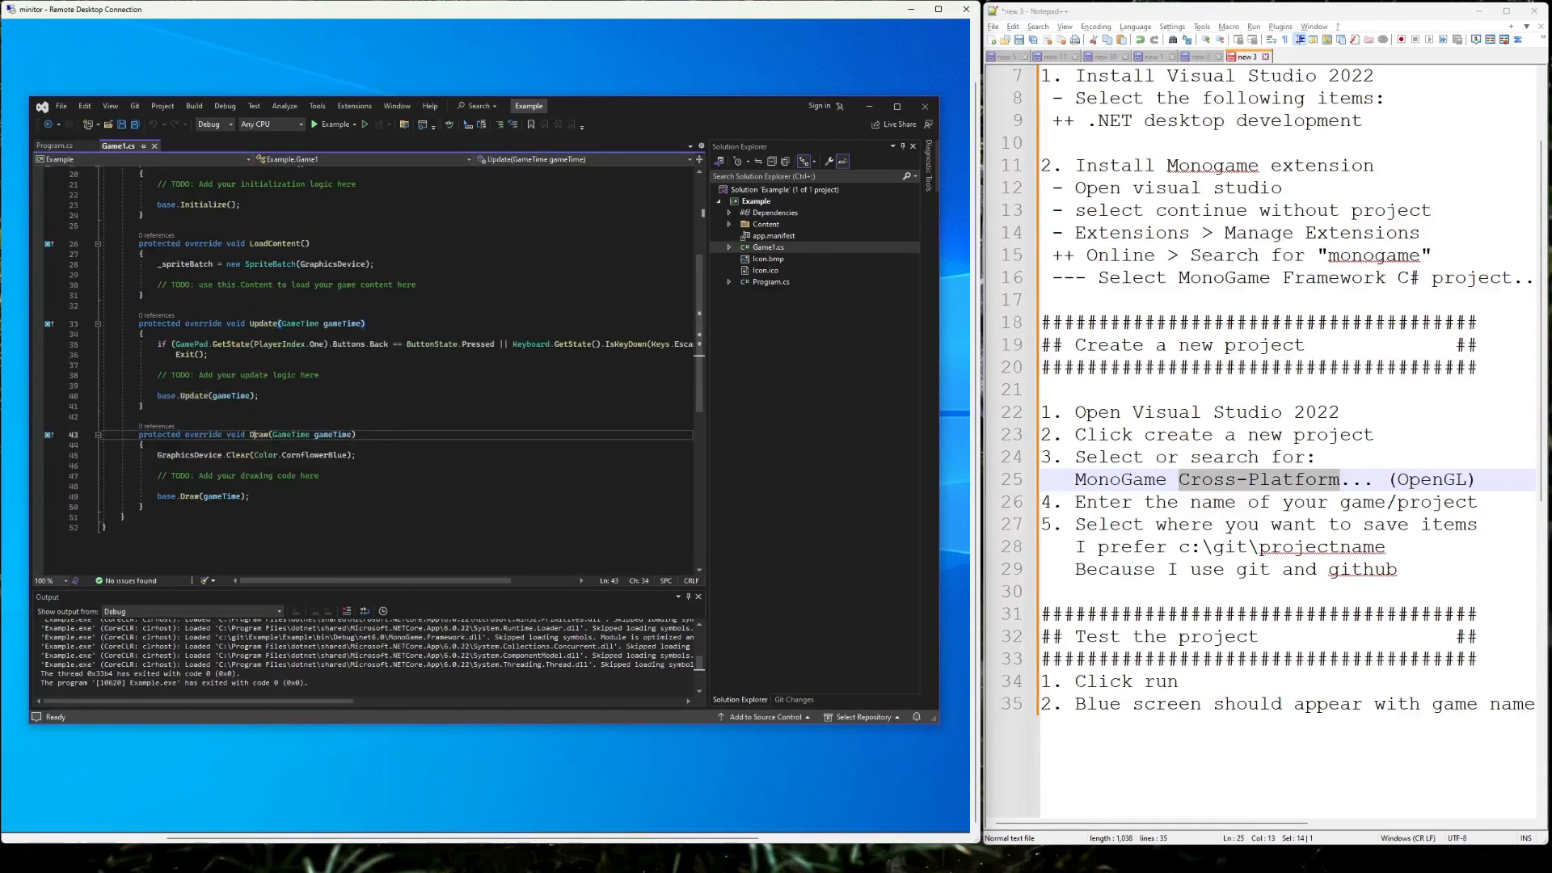
# Review the placeholder comments in Game1.cs for update logic, drawing code and content loading.
pyautogui.click(358, 455)
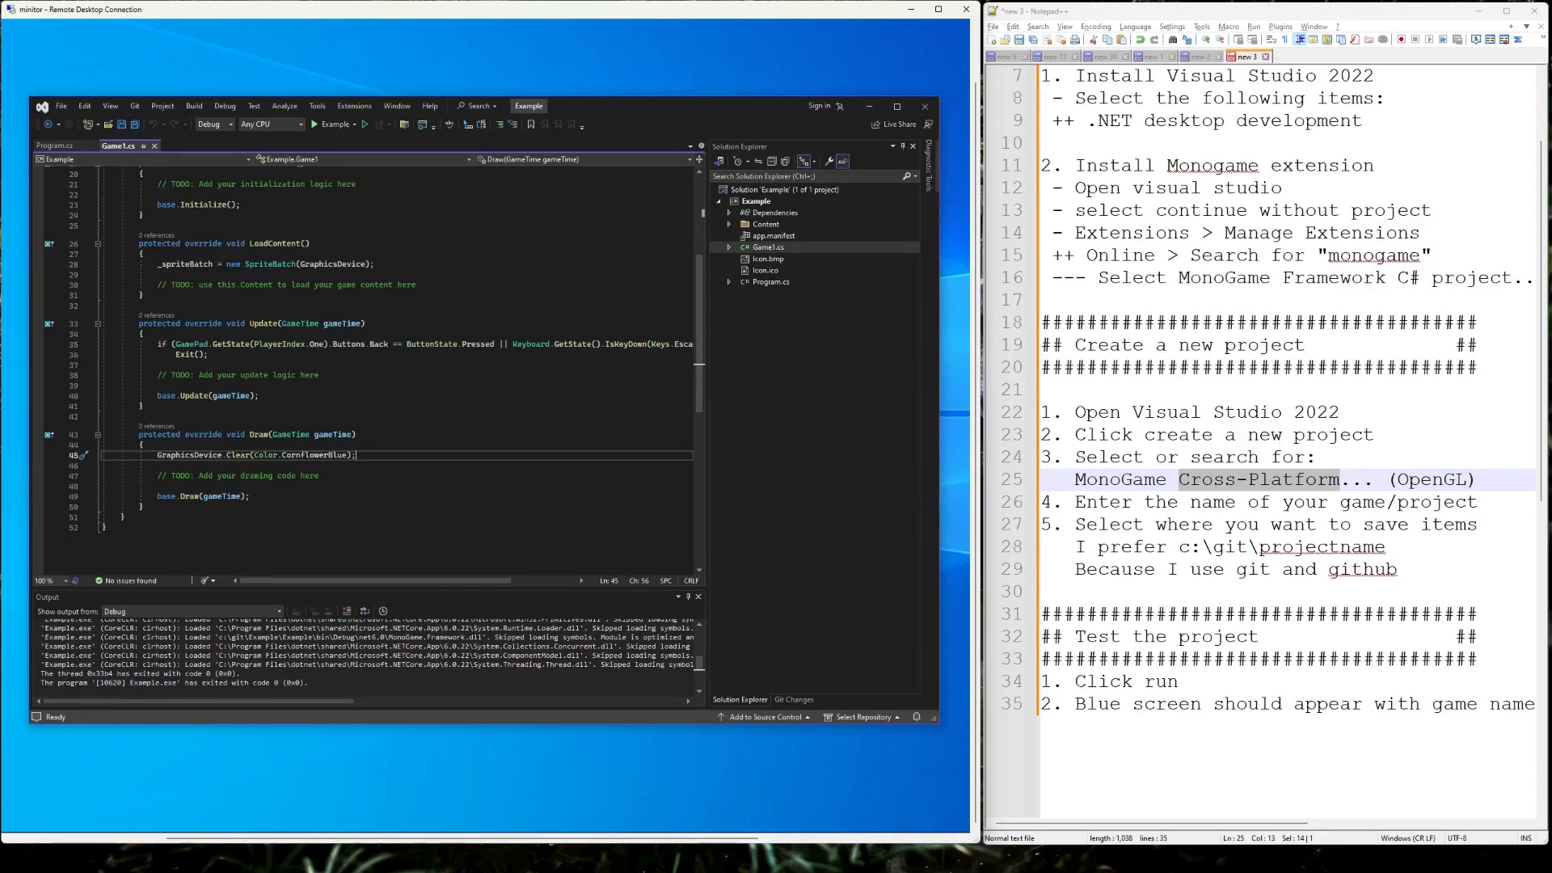
pyautogui.moveTo(320, 375); pyautogui.dragTo(159, 379)
pyautogui.click(320, 476)
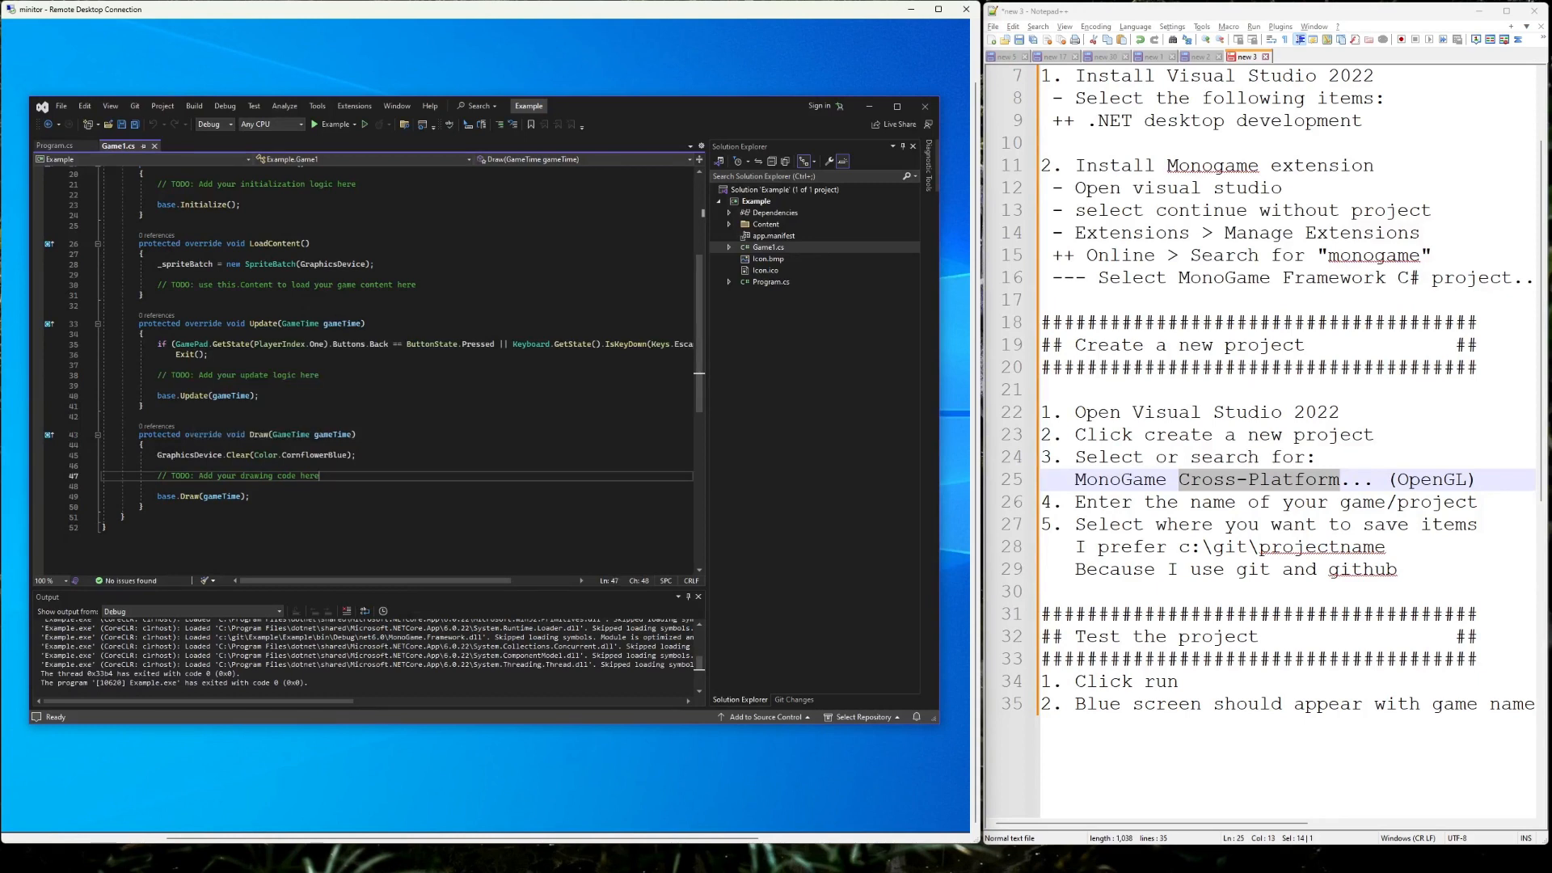
pyautogui.click(259, 497)
pyautogui.click(158, 486)
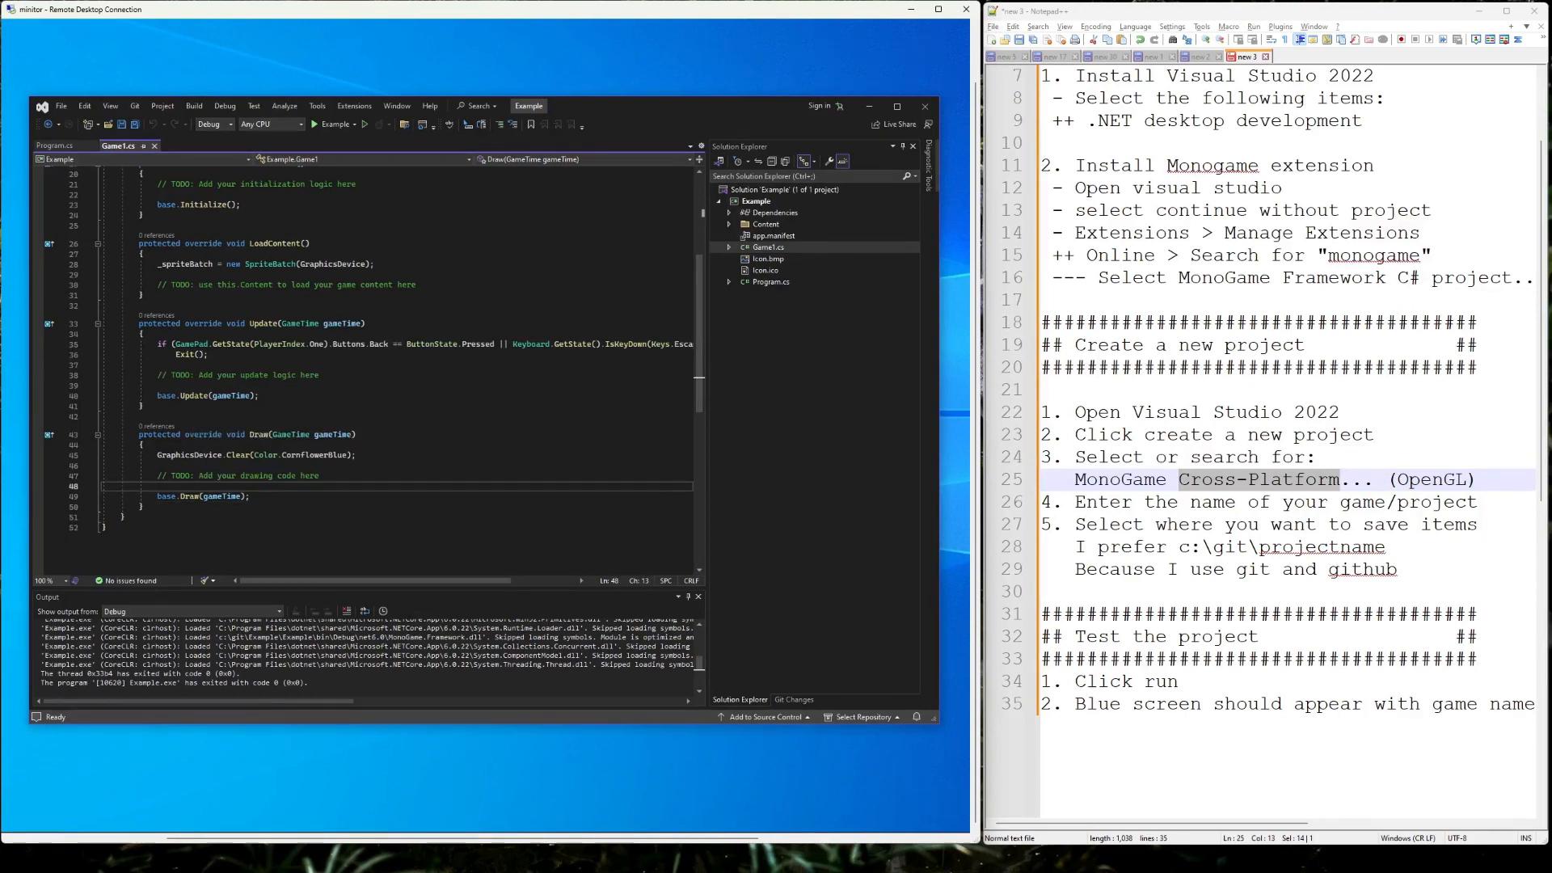
pyautogui.moveTo(320, 476); pyautogui.dragTo(157, 476)
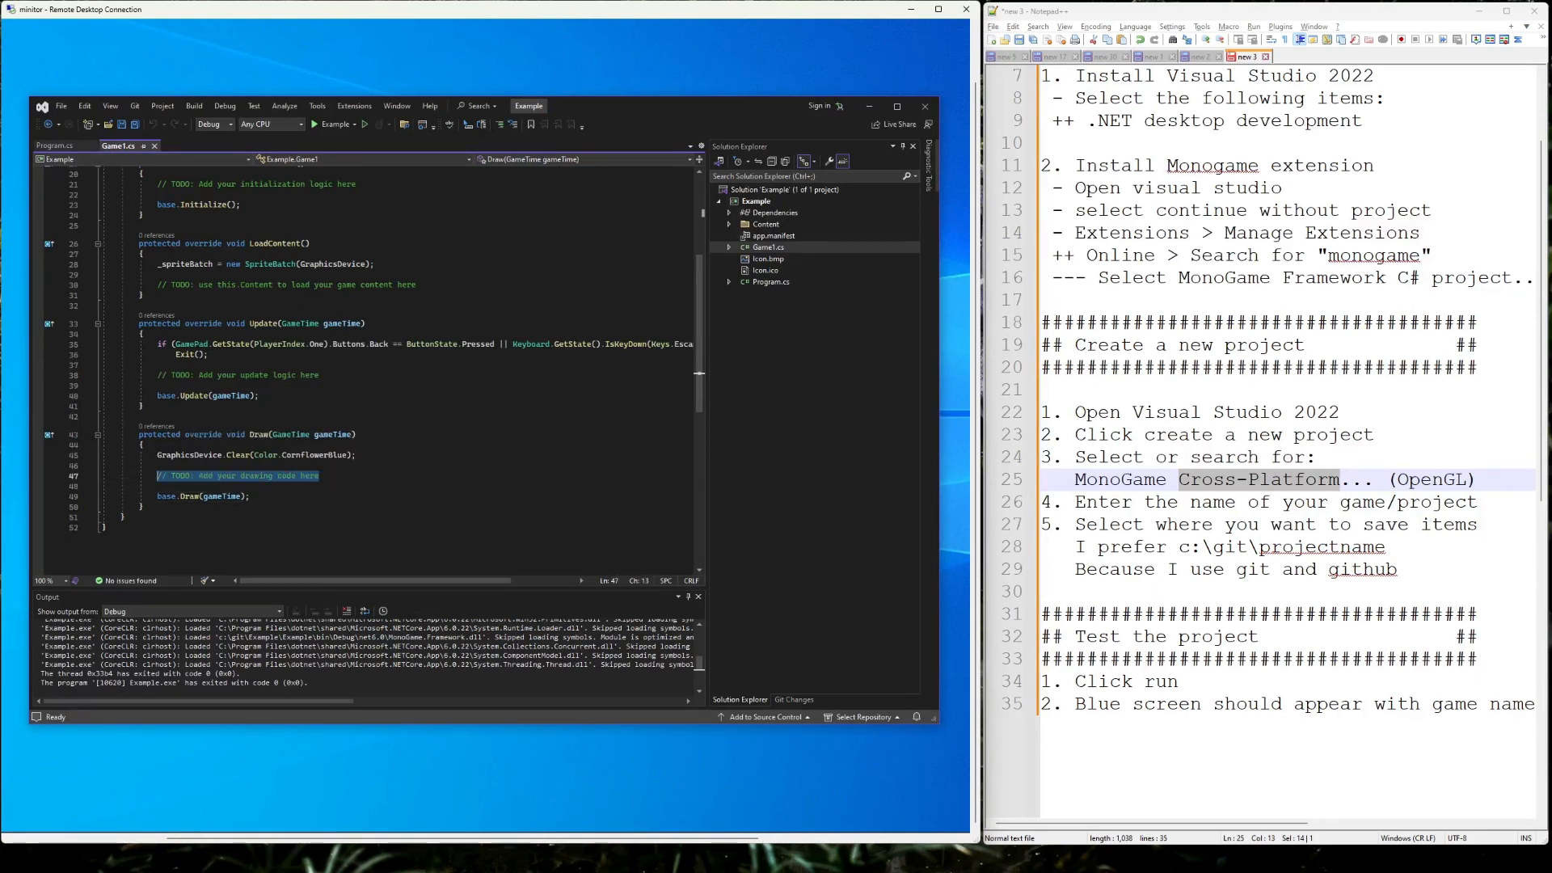
pyautogui.scroll(3, 372, 371)
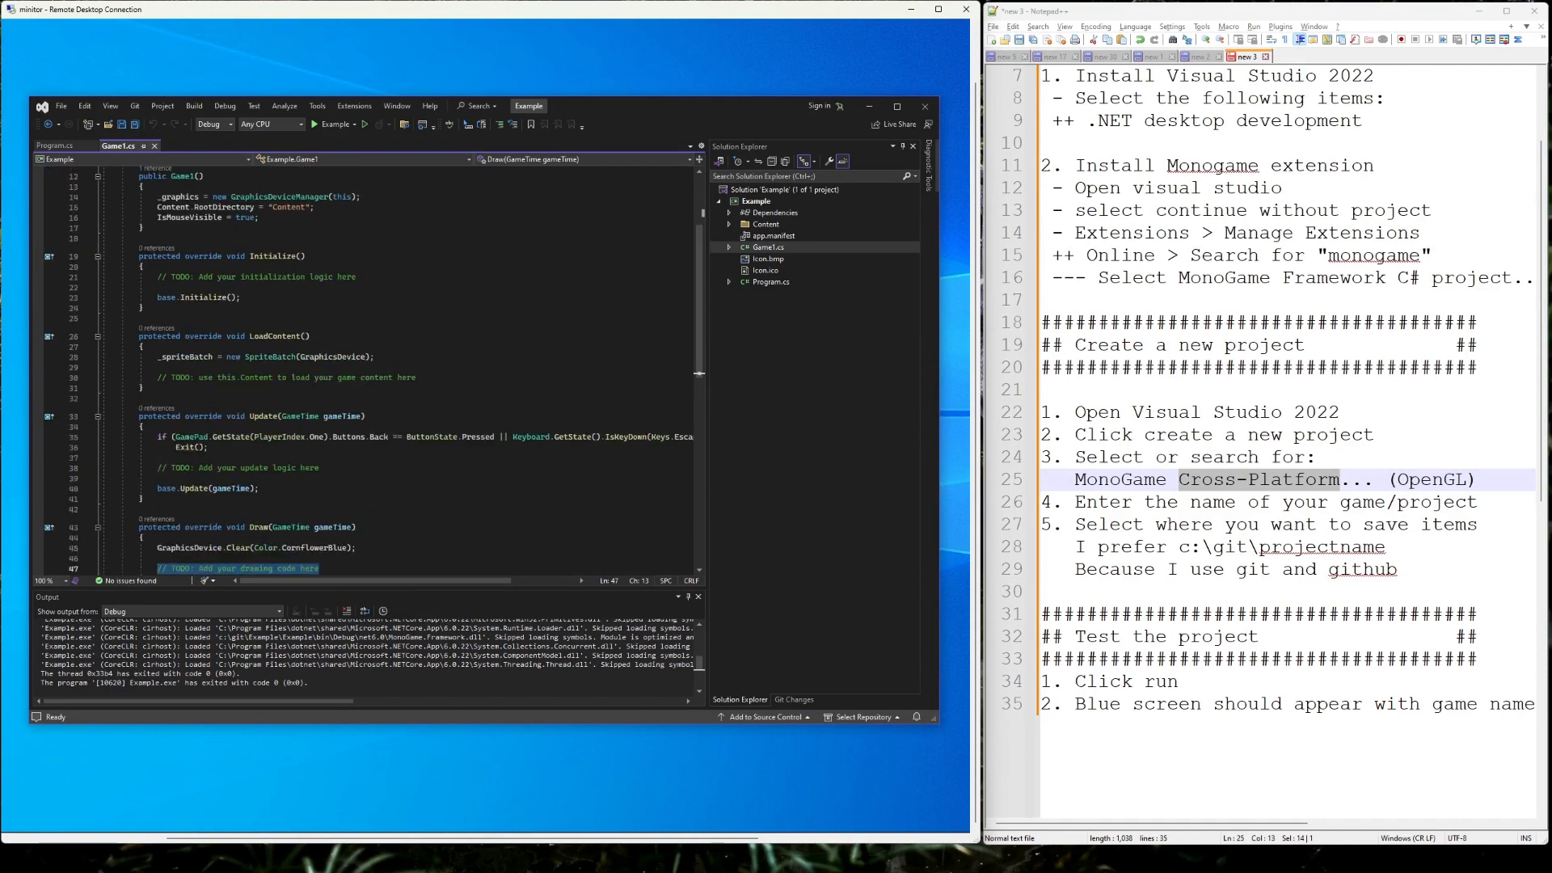
pyautogui.moveTo(417, 378); pyautogui.dragTo(162, 378)
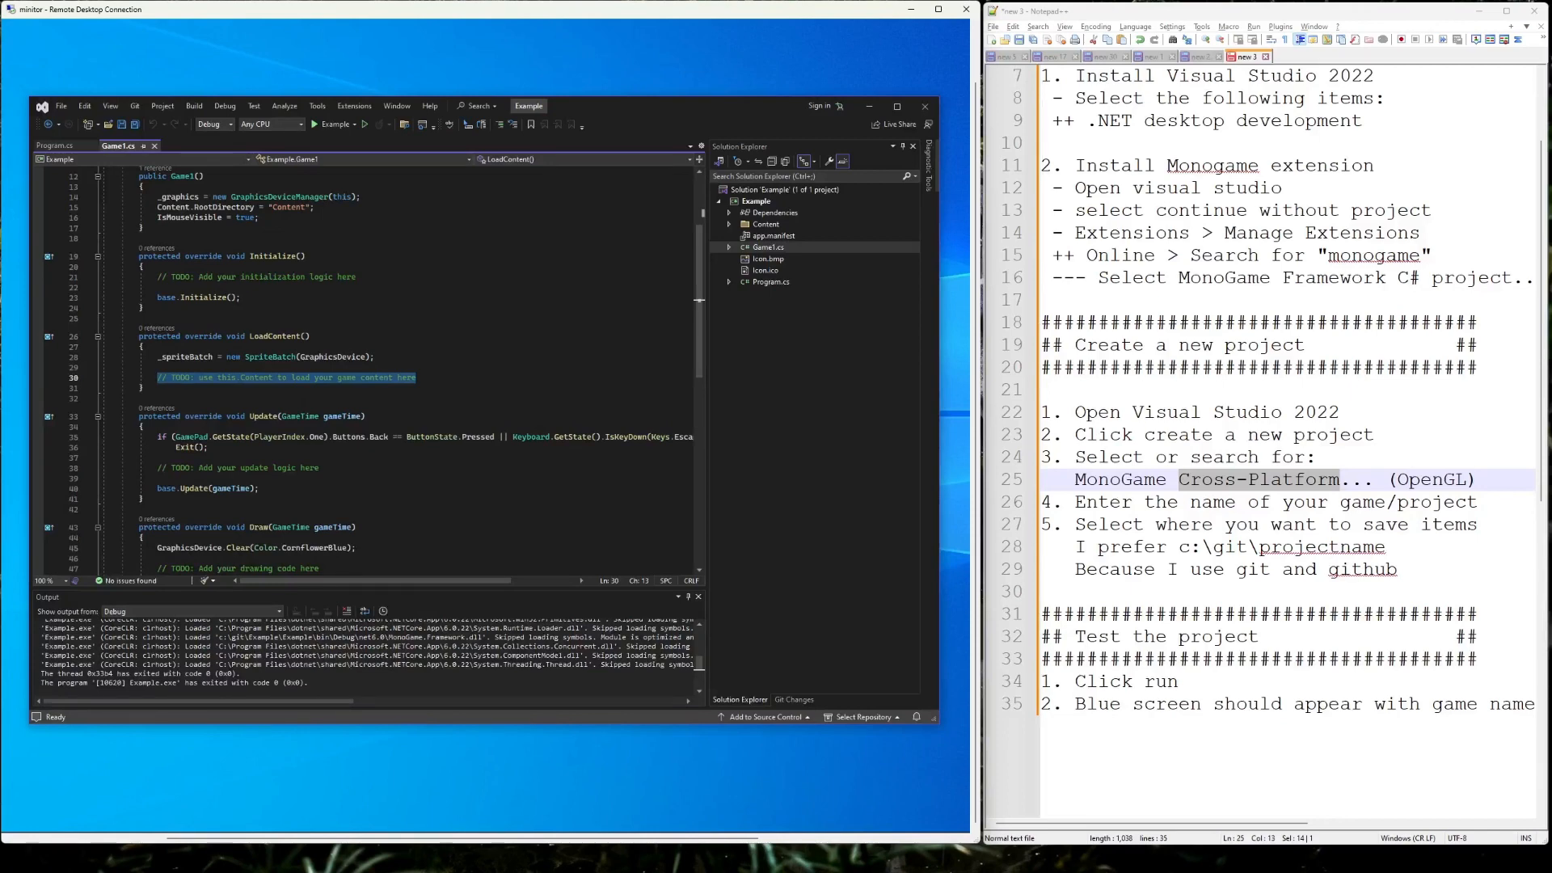
pyautogui.moveTo(305, 336); pyautogui.dragTo(250, 336)
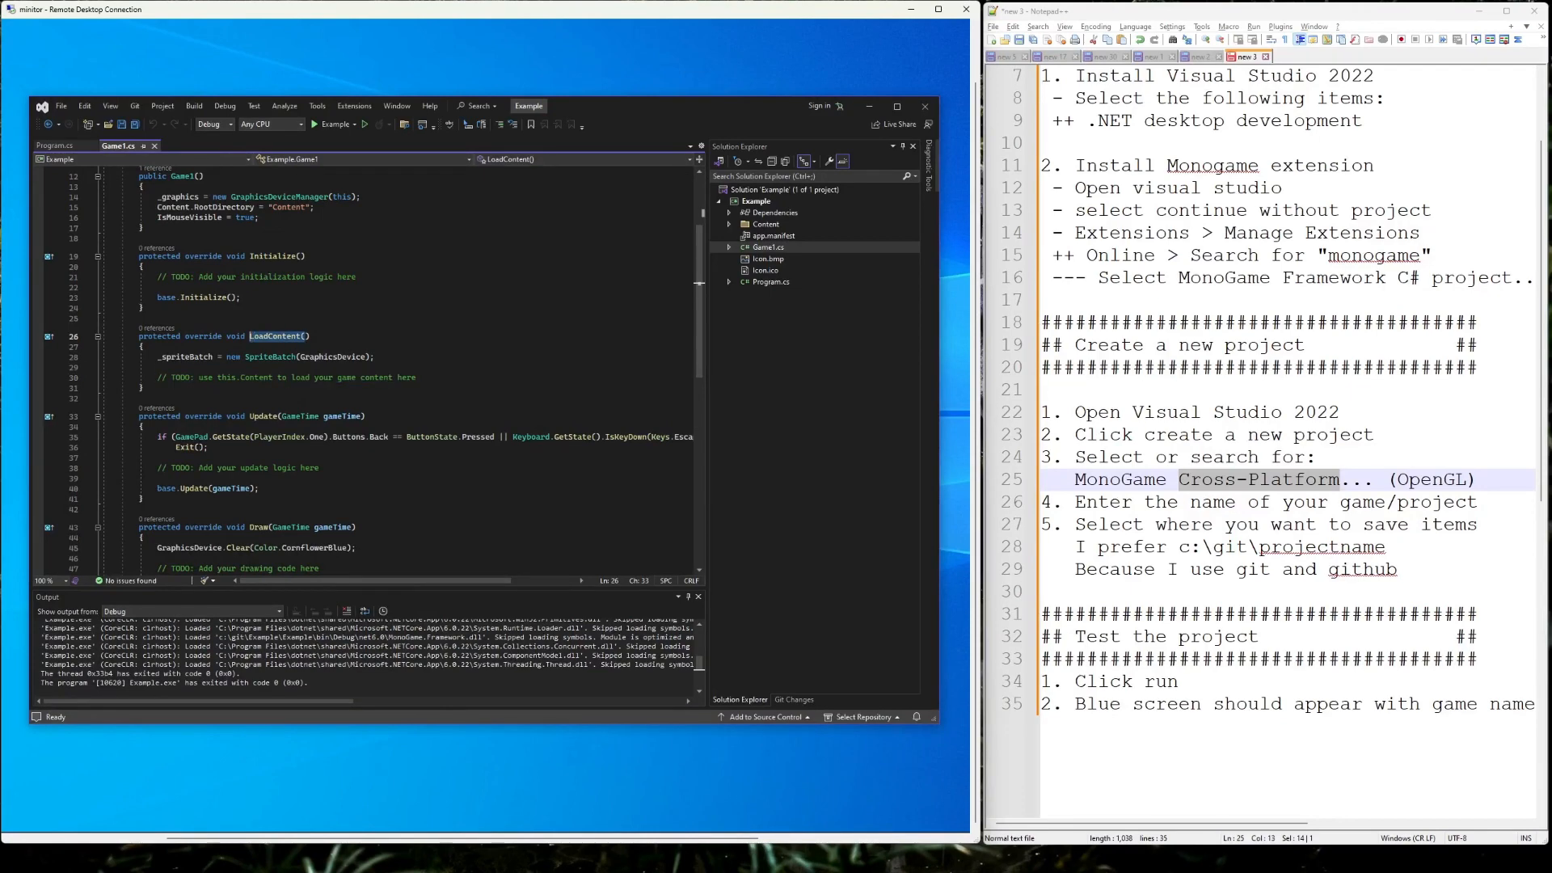
pyautogui.scroll(2, 250, 336)
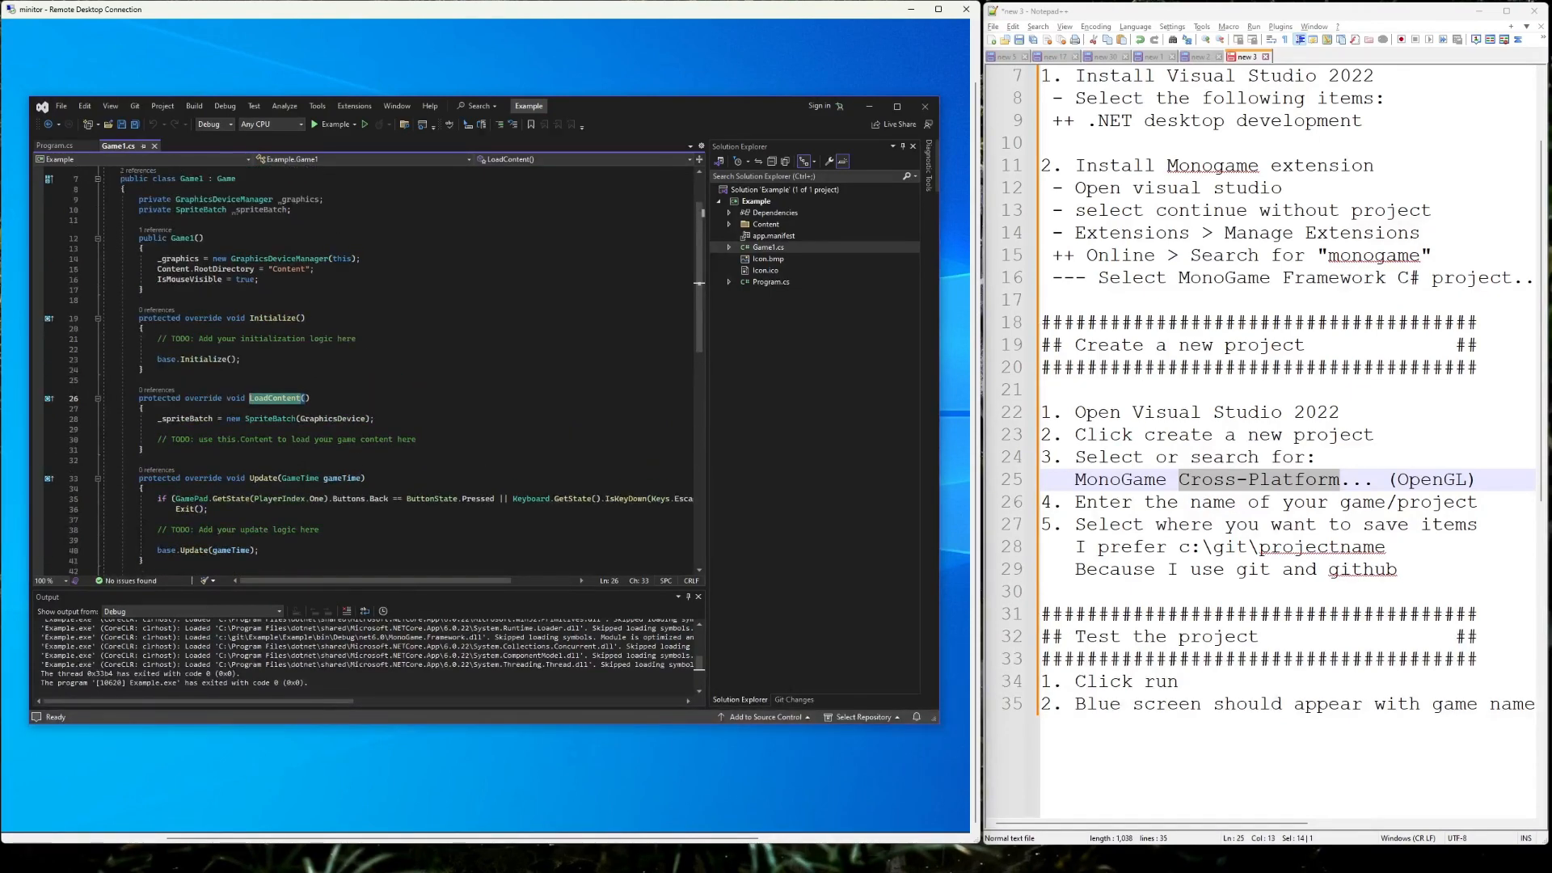